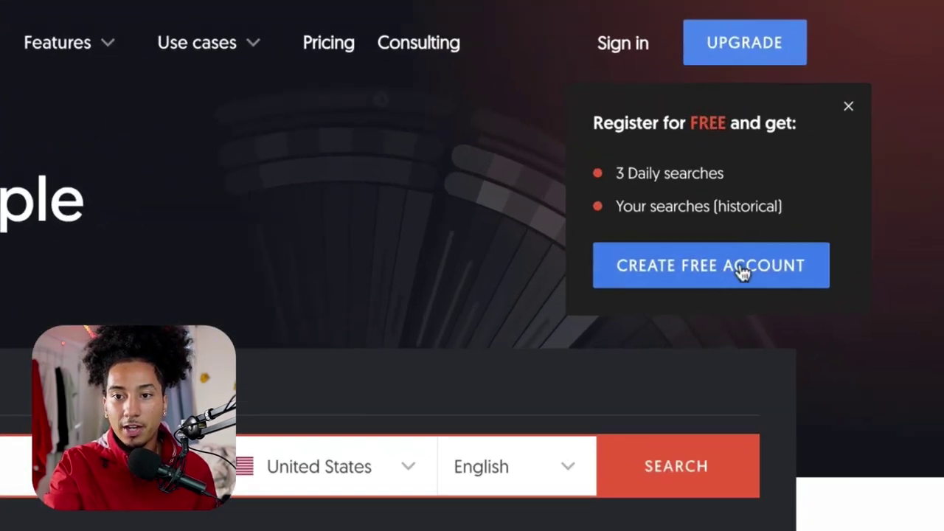
Start creating a free AnswerThePublic account from the Register for FREE popup and sign in with Google.
left_click(740, 276)
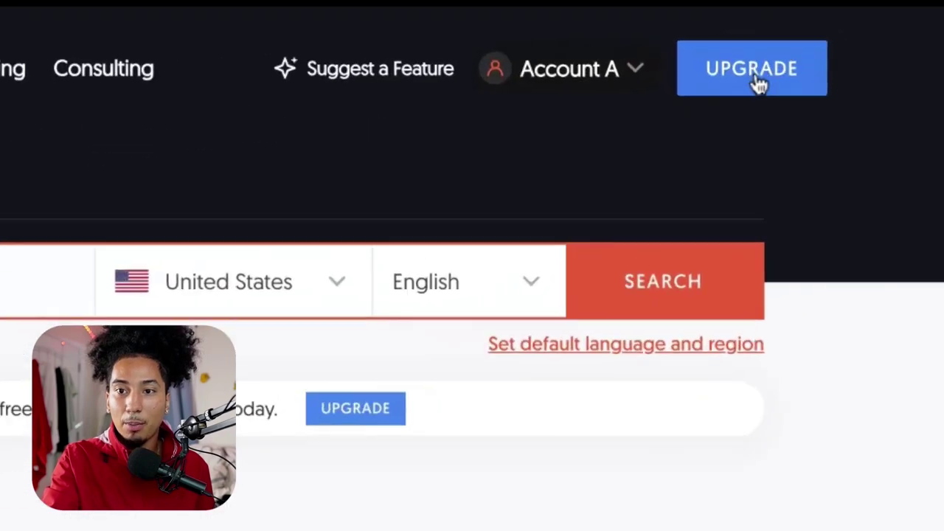
Review the paid plans and buy the Individual plan with a free trial.
left_click(699, 83)
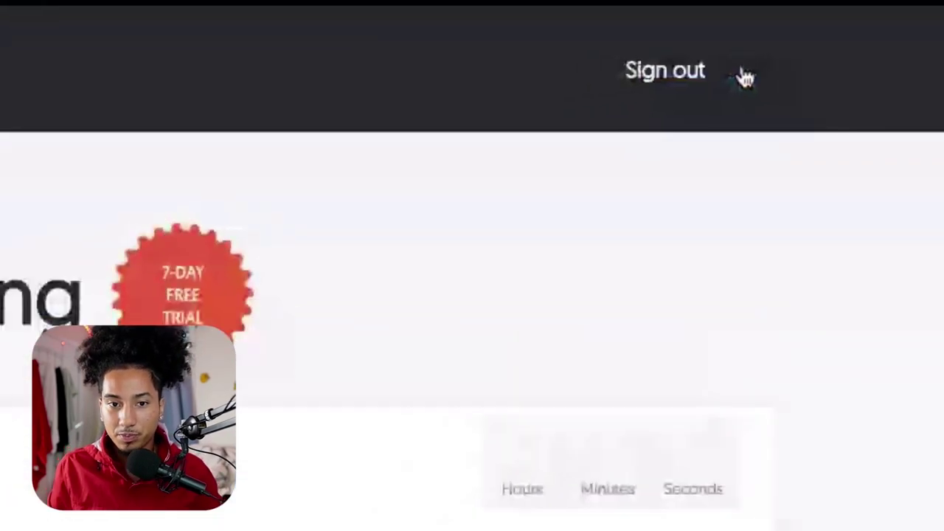
scroll(471, 295, "down", 5)
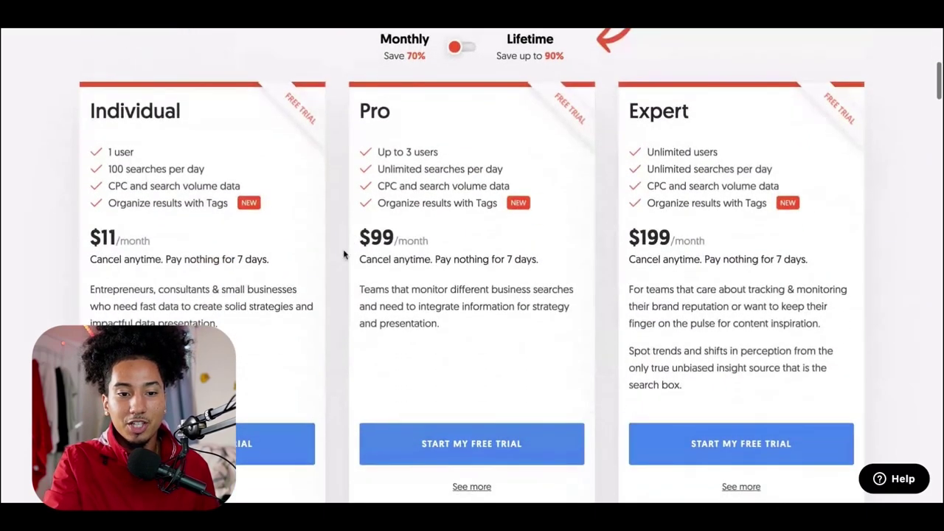
scroll(220, 247, "down", 3)
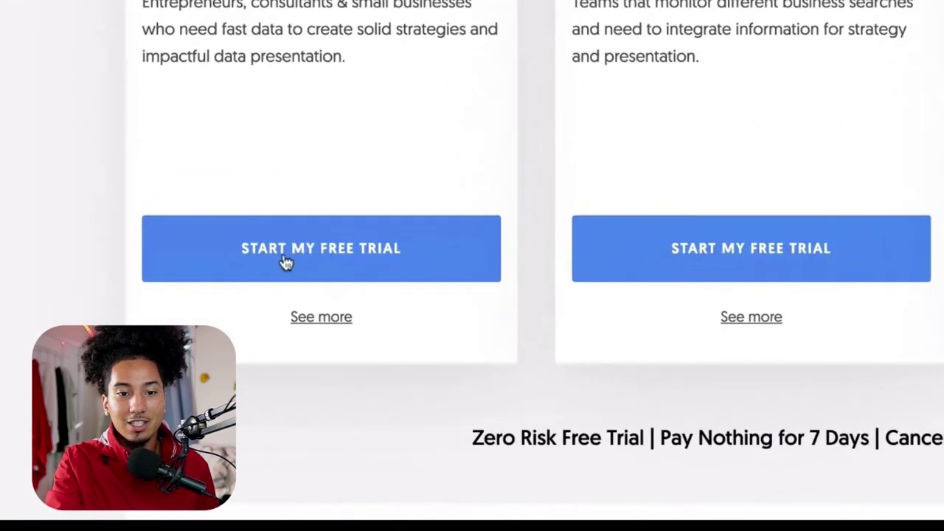
scroll(341, 231, "up", 1)
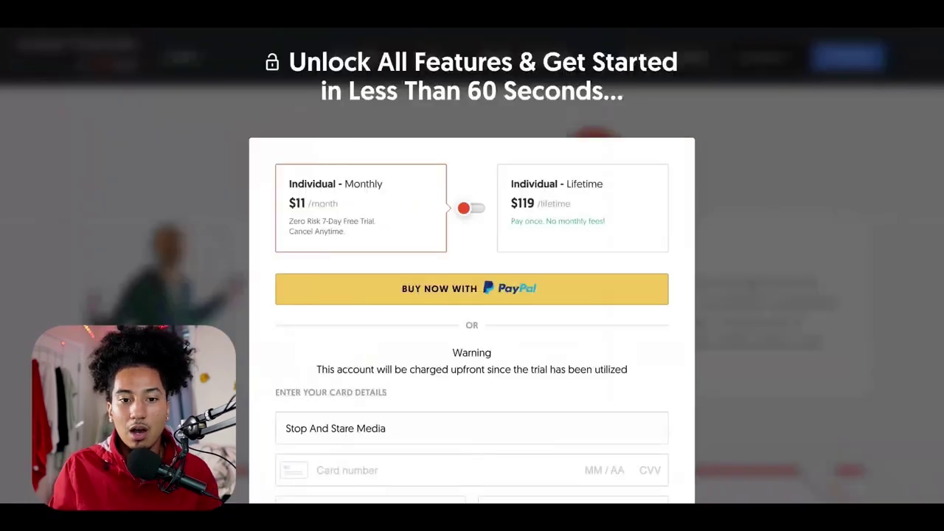
scroll(472, 295, "down", 2)
scroll(376, 280, "down", 2)
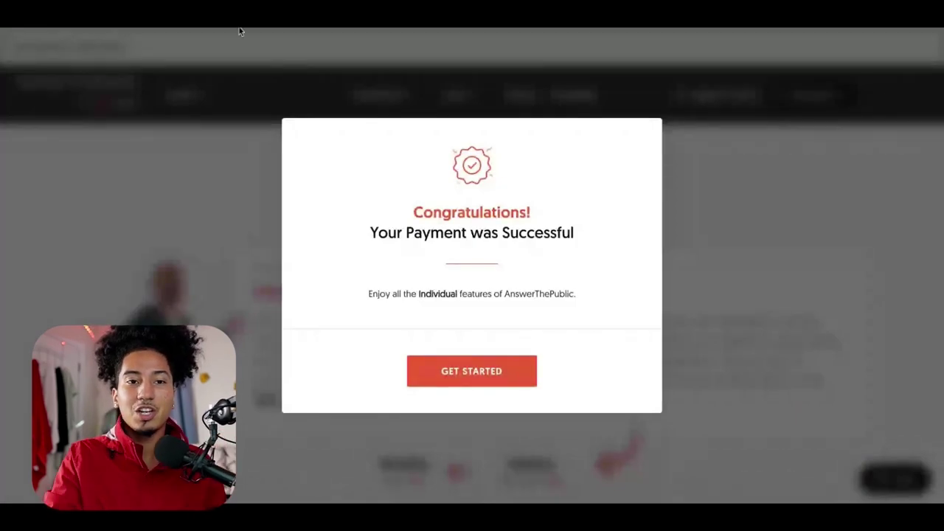
Dismiss the payment confirmation and run a YouTube search for 'chatgpt'.
left_click(478, 370)
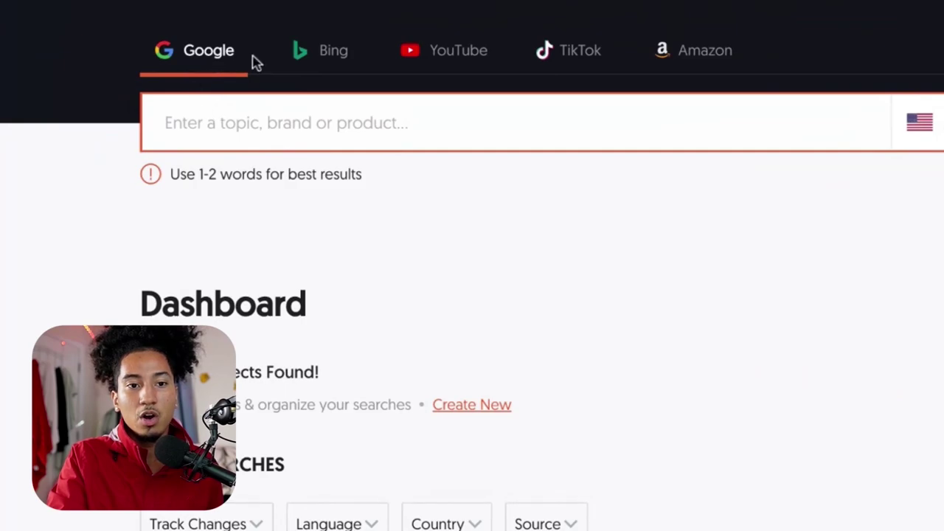
left_click(469, 67)
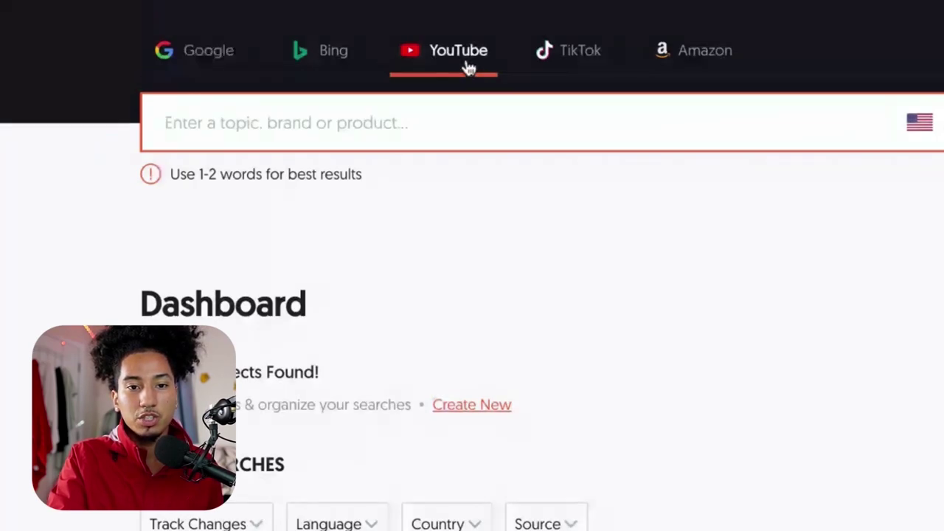
left_click(433, 126)
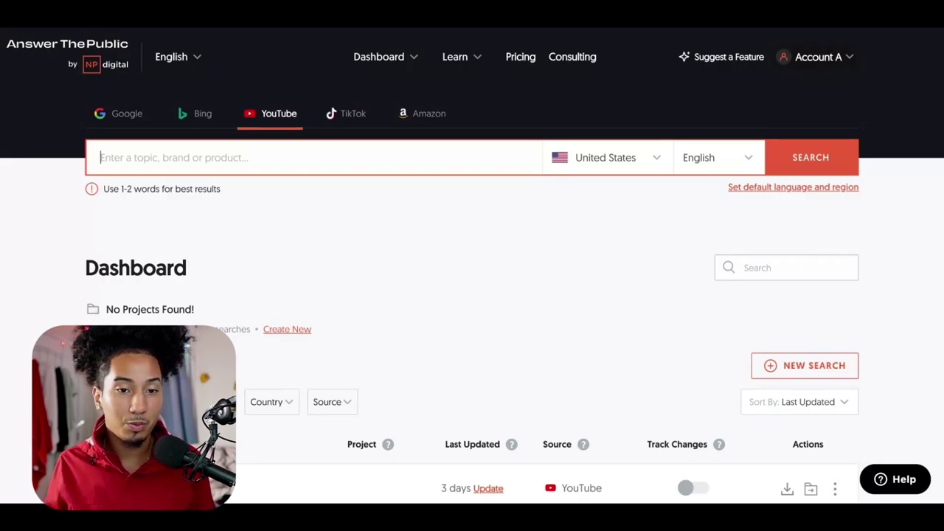
type("ch")
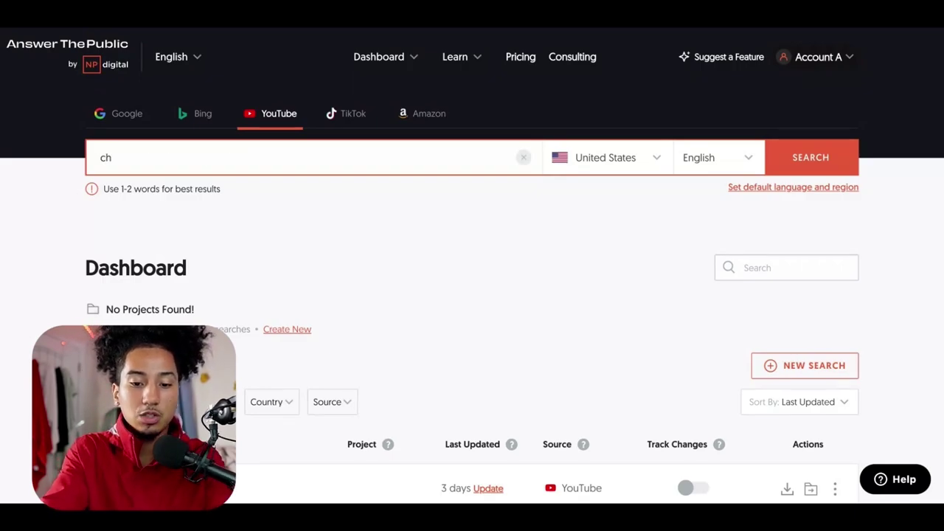
type("atgpt")
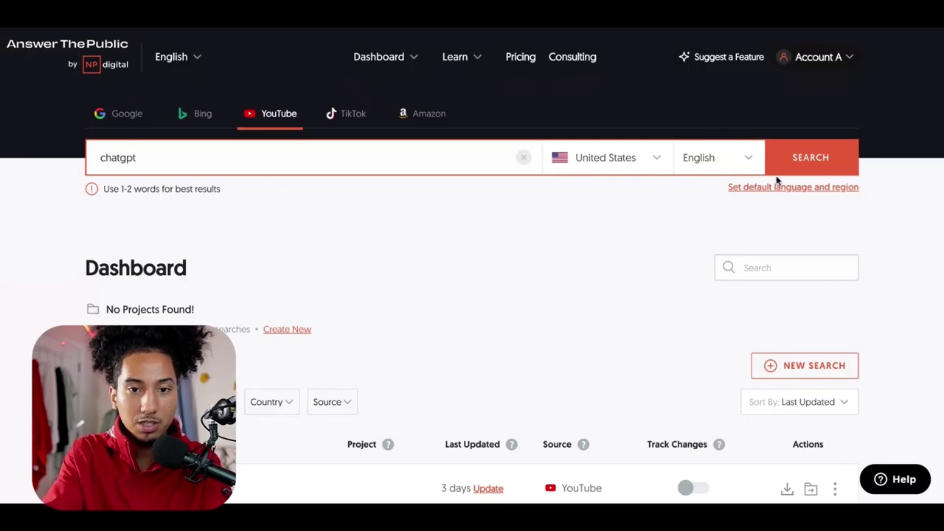
left_click(817, 160)
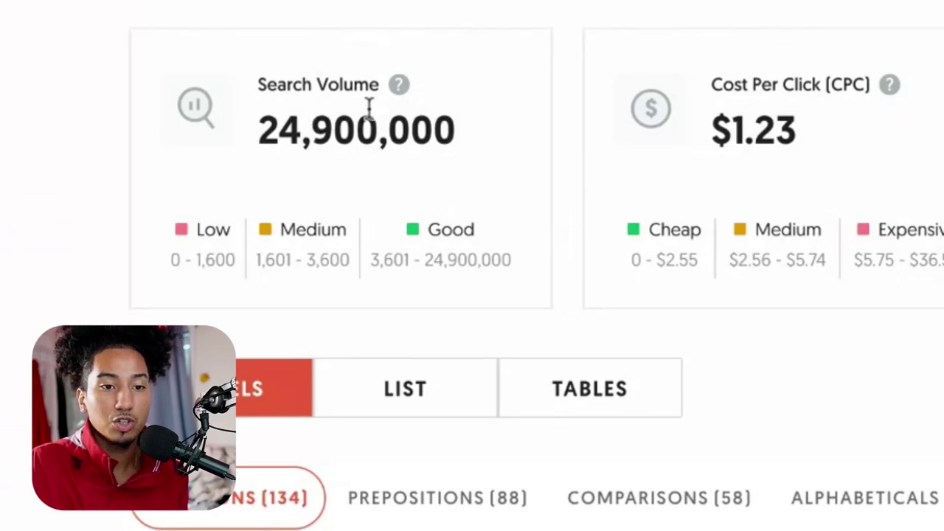
Let the chatgpt results load and read the Search Volume info tooltip.
mouse_move(399, 89)
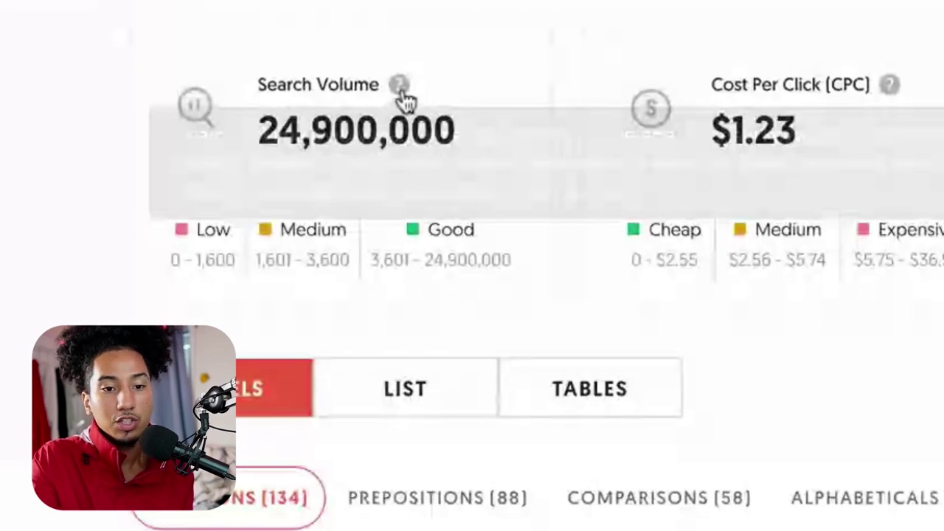
mouse_move(402, 92)
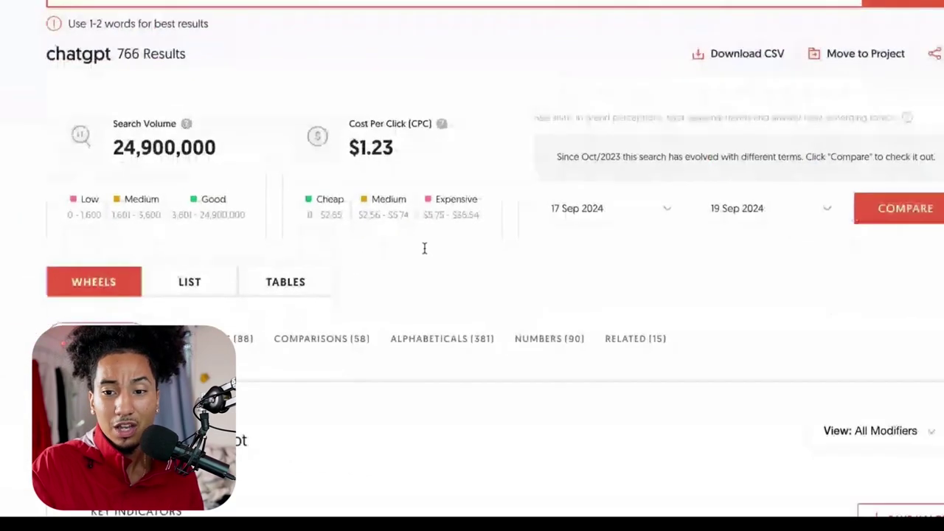
scroll(424, 248, "down", 5)
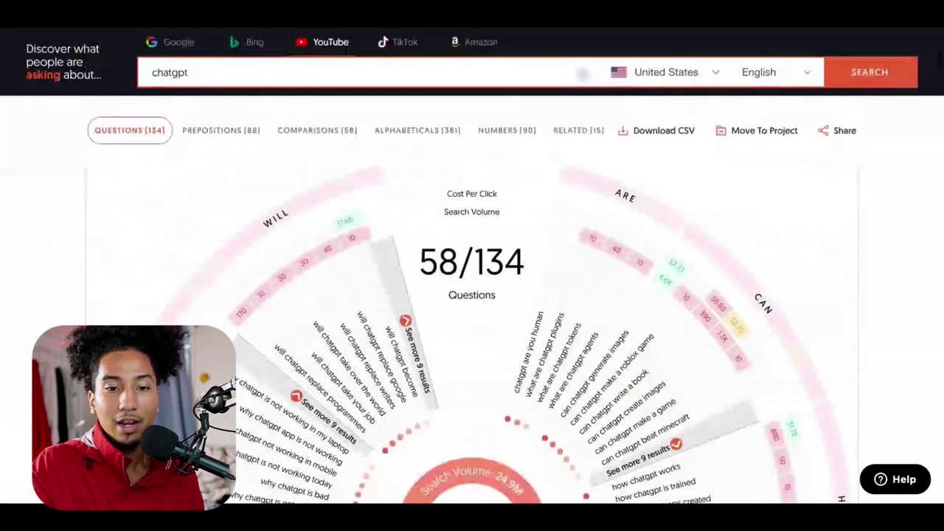
scroll(472, 332, "down", 1)
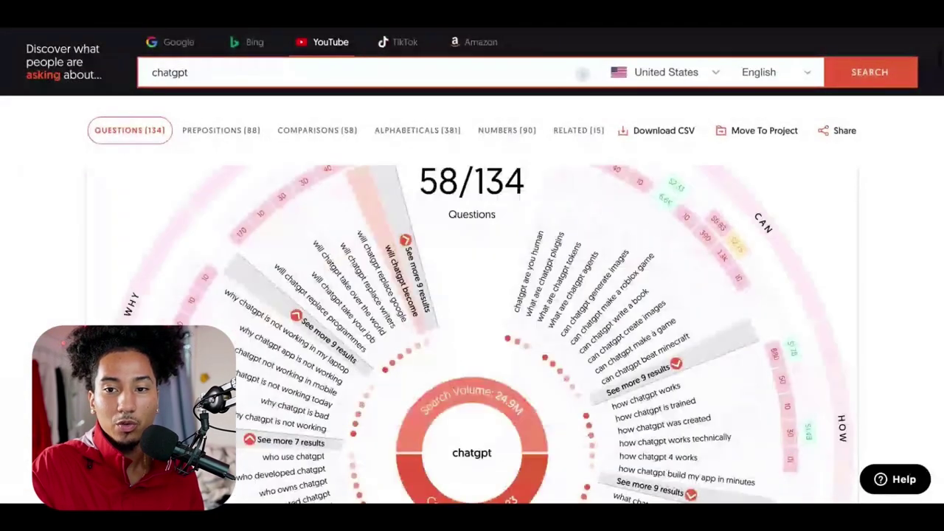
scroll(472, 331, "down", 2)
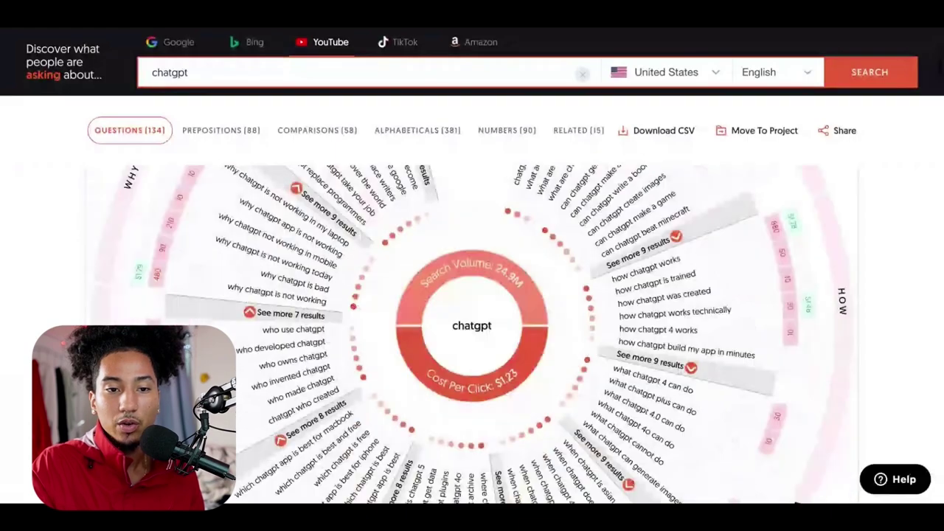
scroll(472, 332, "up", 2)
scroll(472, 332, "up", 2)
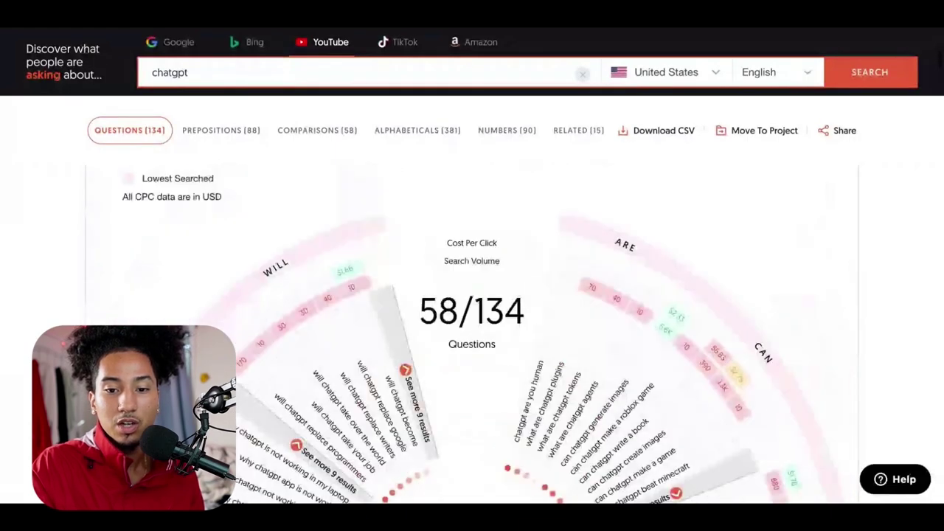
scroll(523, 310, "up", 1)
scroll(545, 303, "down", 1)
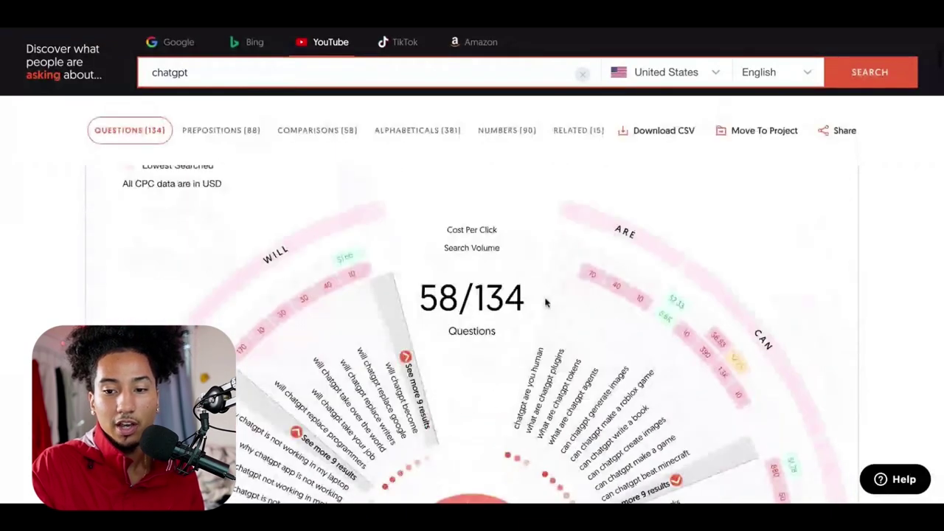
scroll(546, 302, "down", 3)
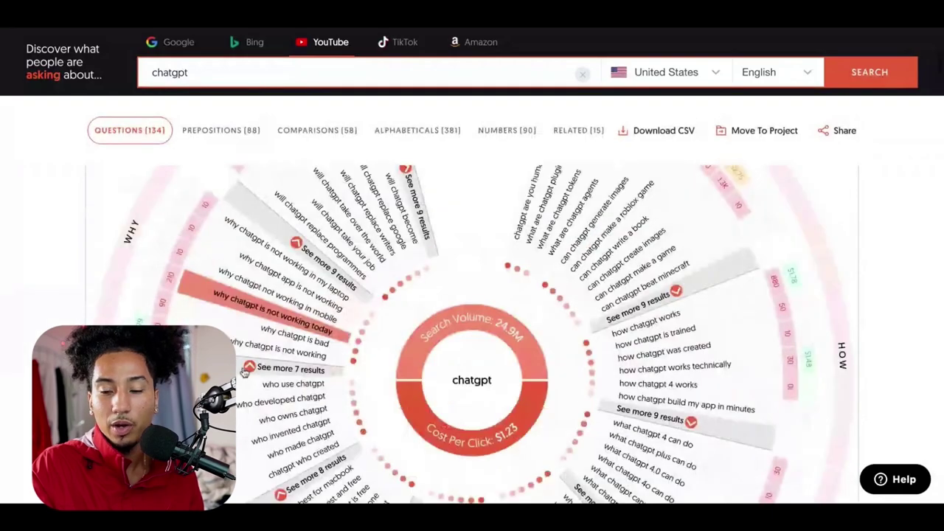
scroll(244, 372, "down", 1)
scroll(244, 373, "up", 2)
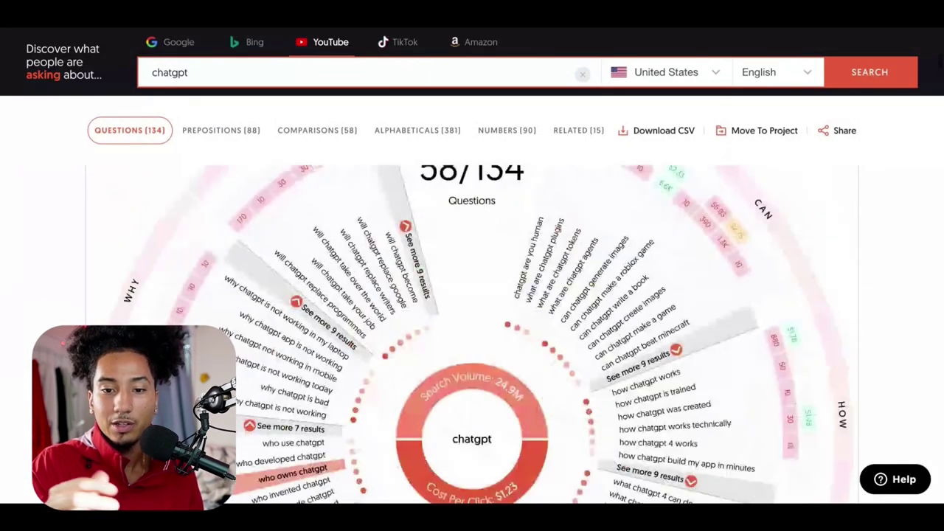
scroll(275, 371, "up", 1)
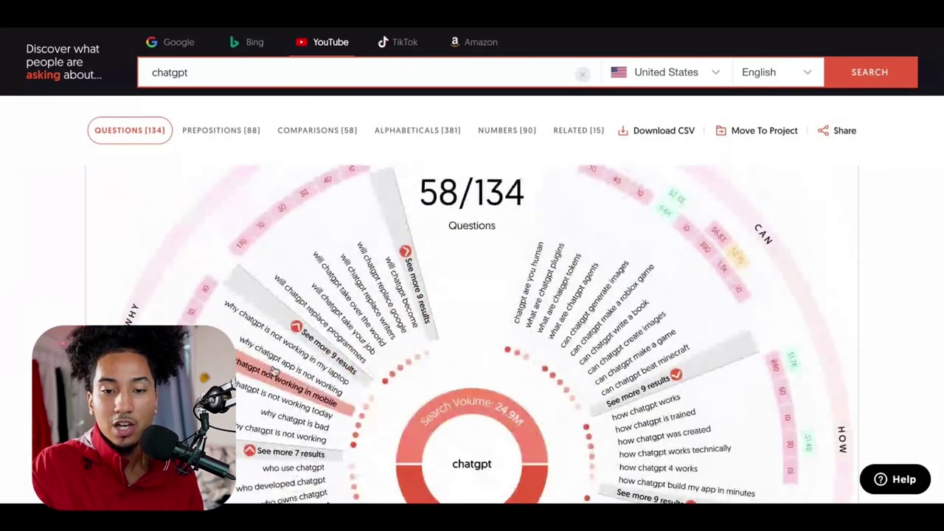
scroll(275, 371, "up", 1)
scroll(496, 366, "down", 1)
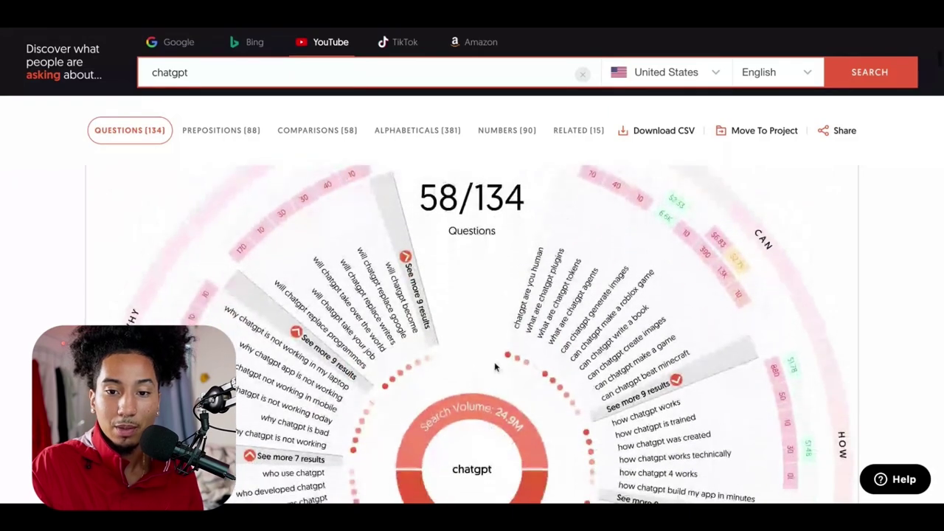
scroll(578, 309, "down", 1)
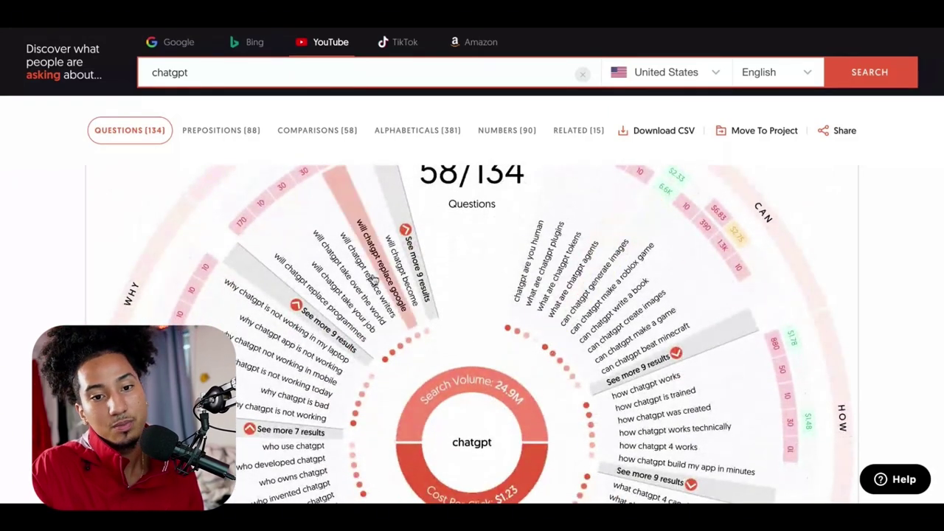
scroll(347, 327, "down", 1)
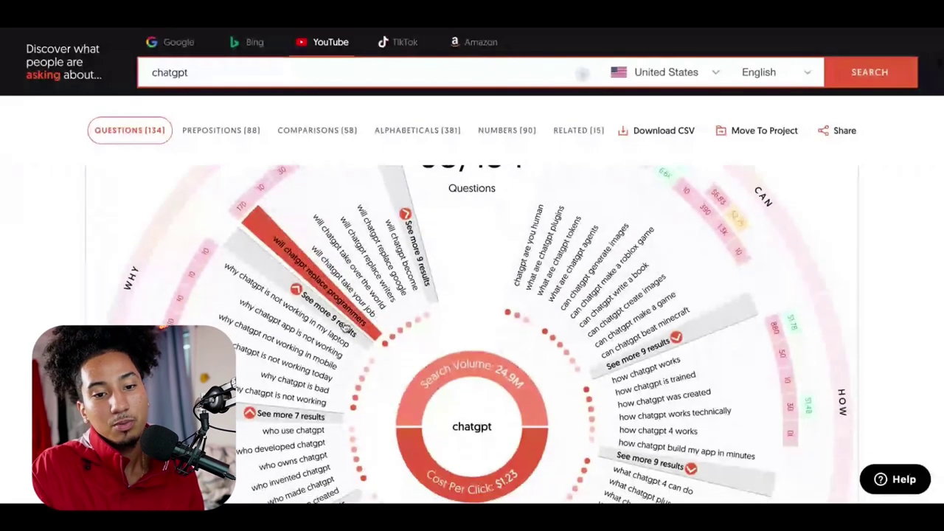
scroll(347, 326, "down", 3)
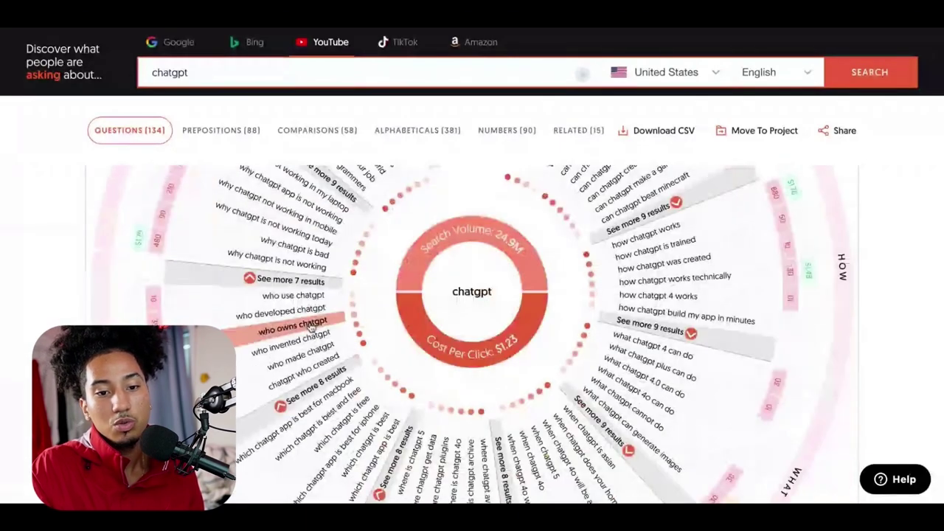
scroll(311, 327, "down", 2)
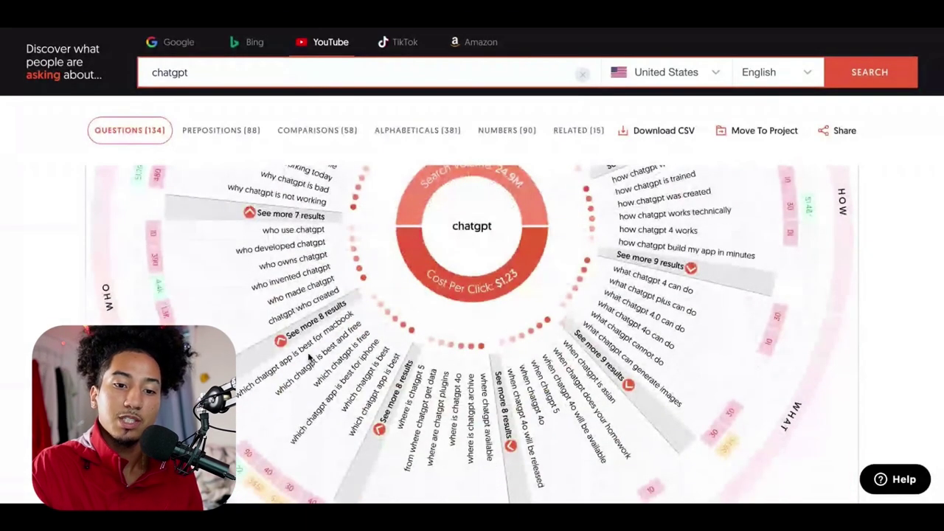
scroll(309, 357, "up", 1)
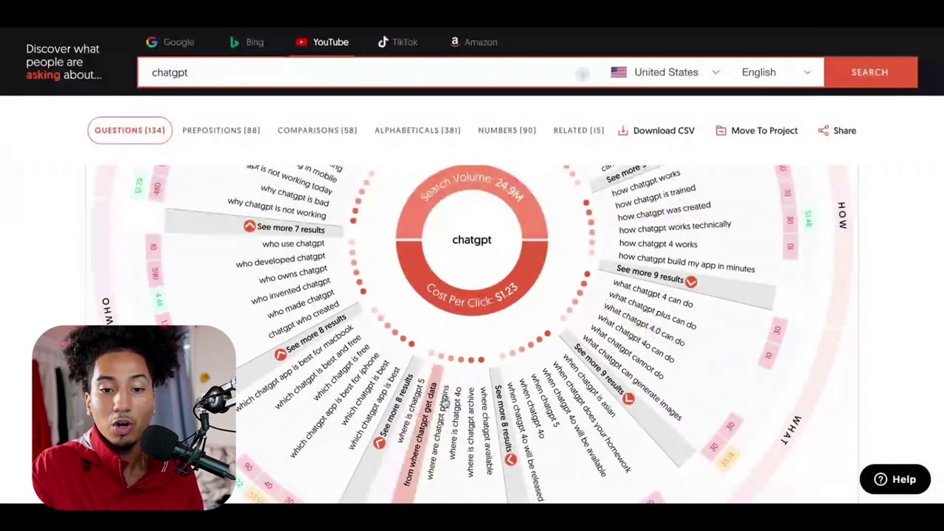
scroll(443, 402, "up", 3)
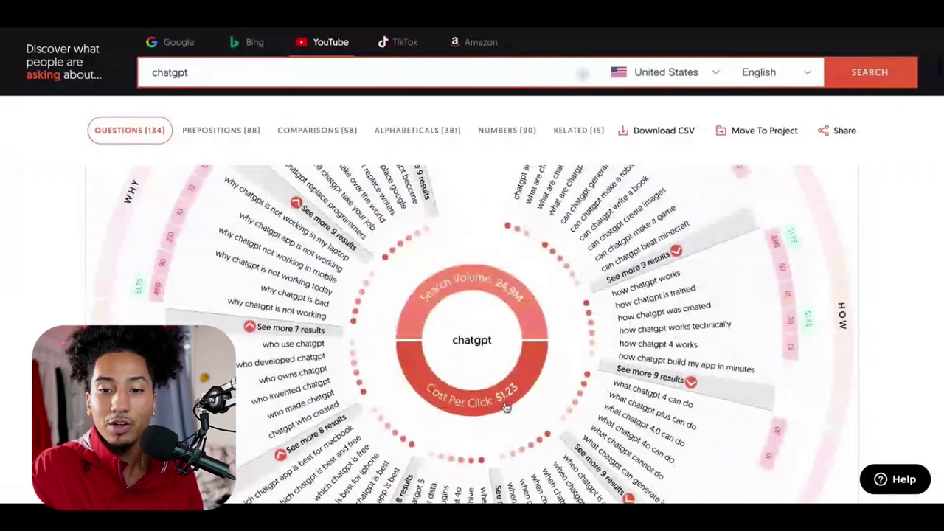
scroll(648, 310, "up", 1)
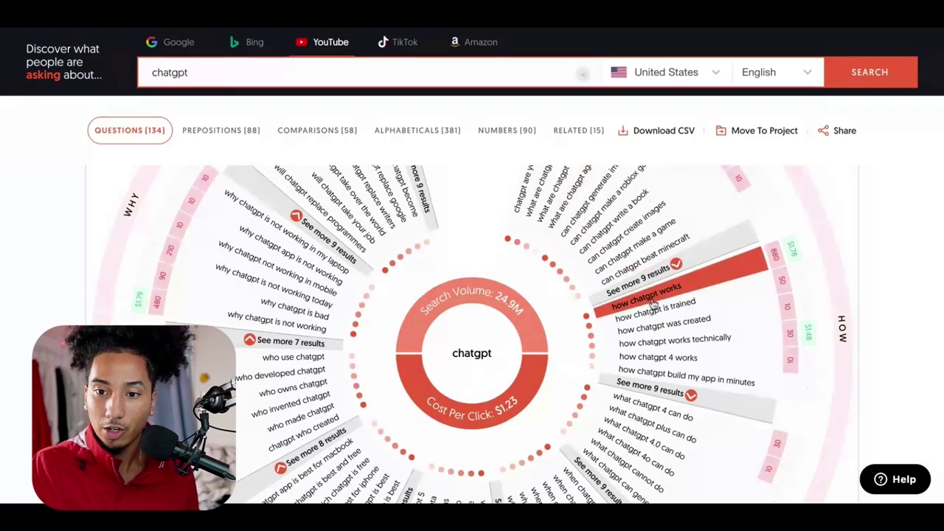
scroll(652, 302, "down", 1)
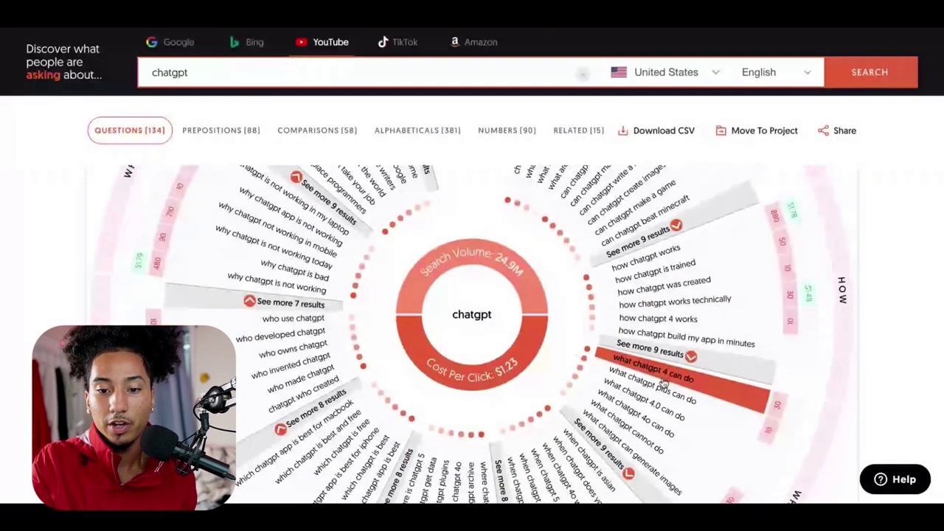
scroll(591, 440, "down", 1)
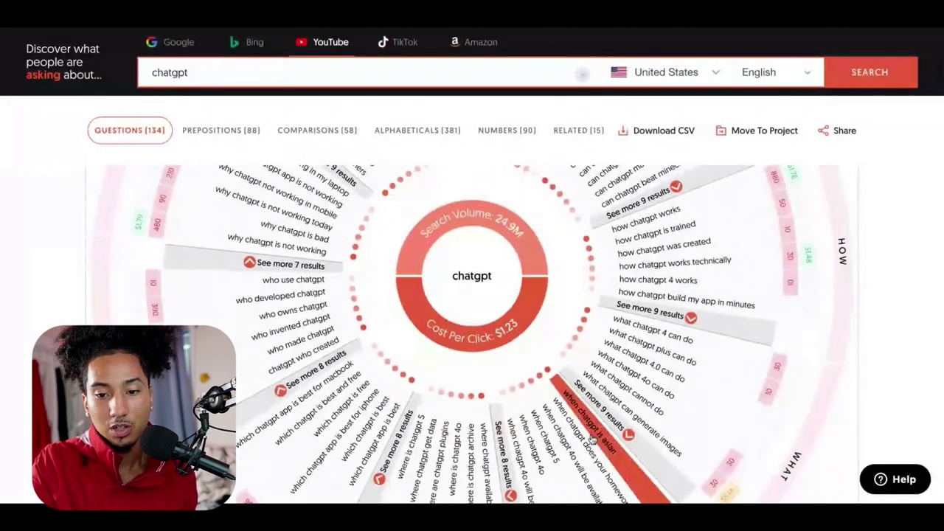
scroll(611, 465, "down", 1)
scroll(610, 463, "down", 1)
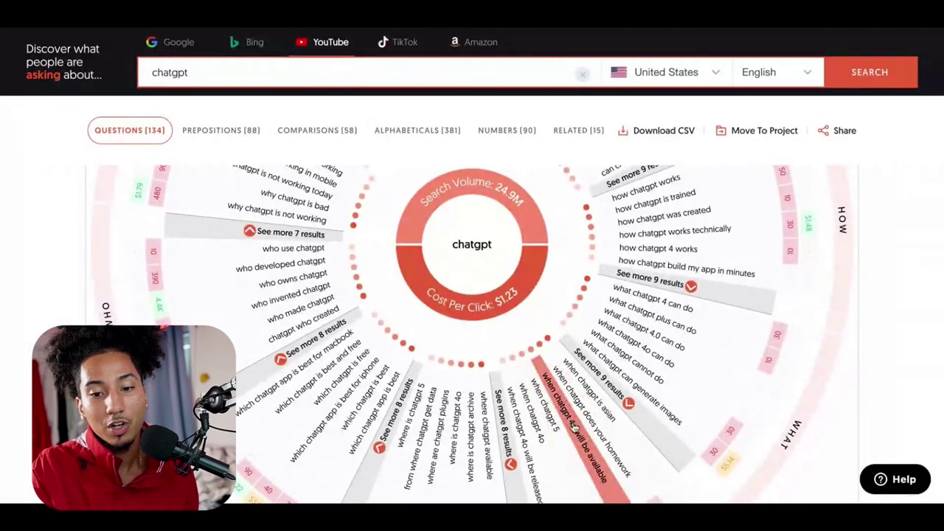
scroll(476, 385, "down", 1)
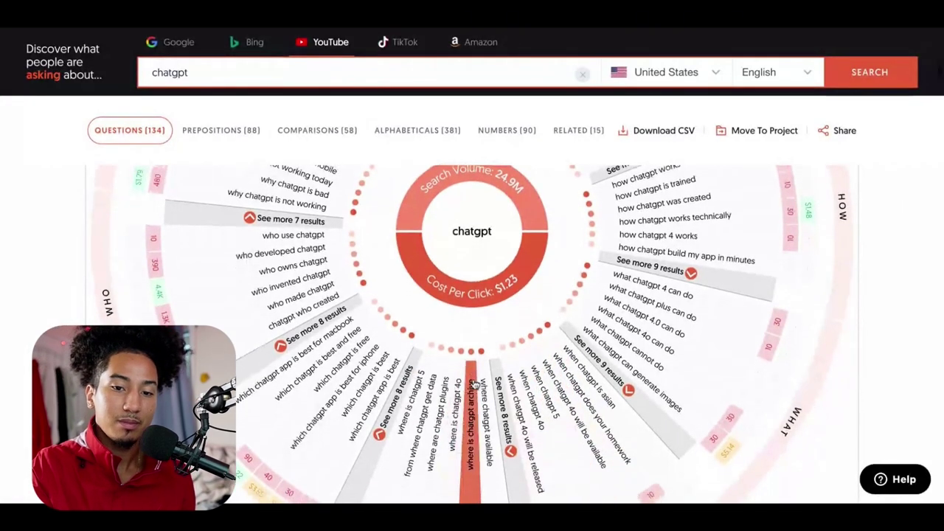
scroll(476, 385, "down", 2)
Scroll through the chatgpt Prepositions and Comparisons wheels and back up.
scroll(476, 385, "down", 10)
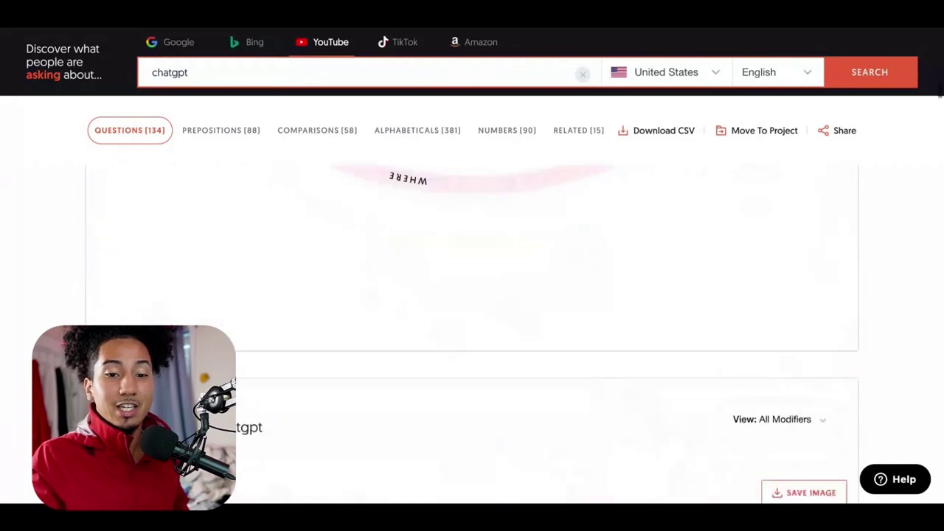
scroll(476, 385, "down", 3)
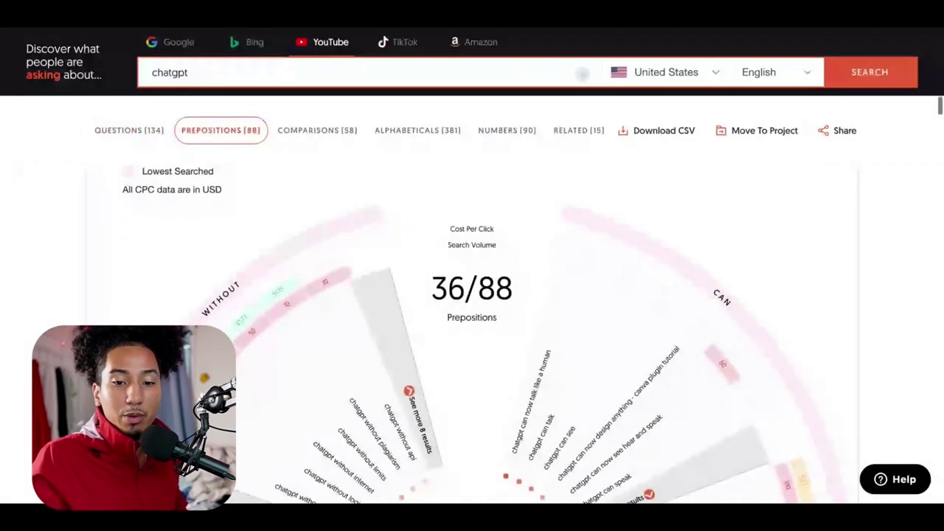
scroll(599, 311, "down", 2)
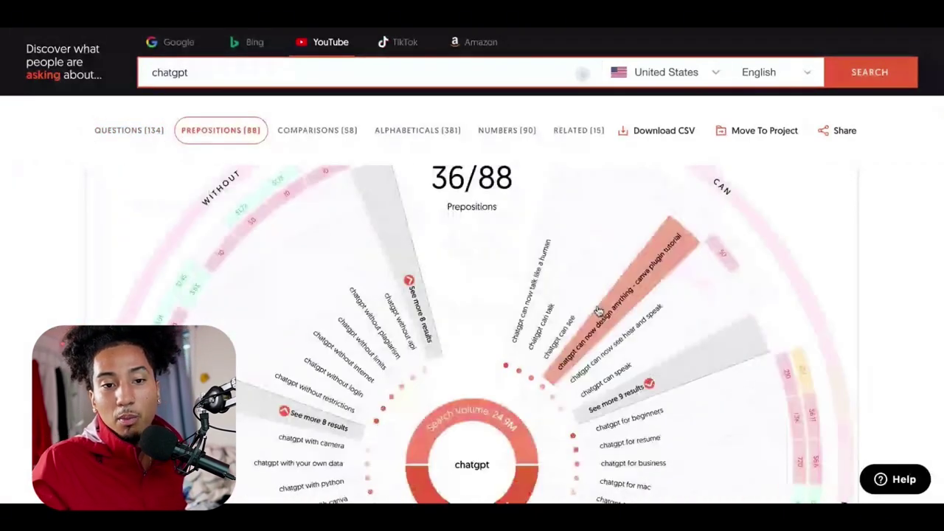
scroll(597, 380, "down", 1)
scroll(598, 379, "down", 2)
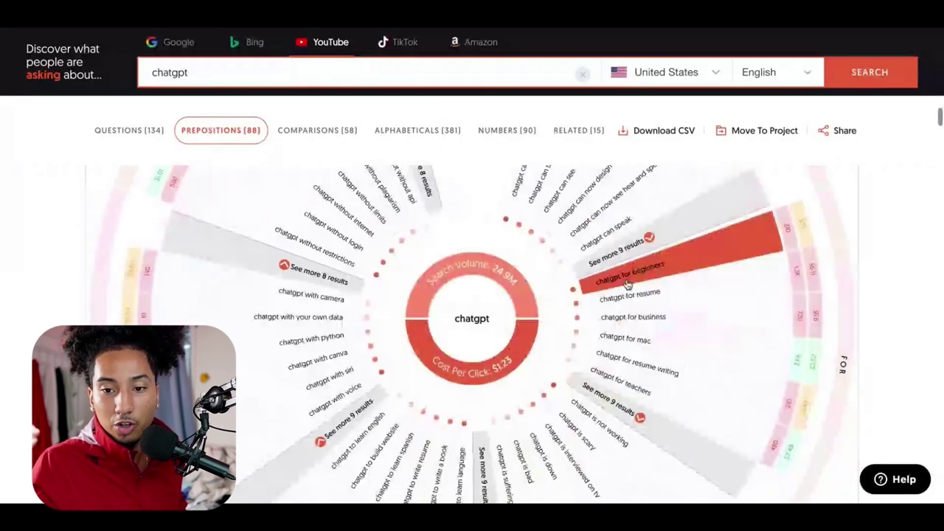
scroll(626, 284, "down", 8)
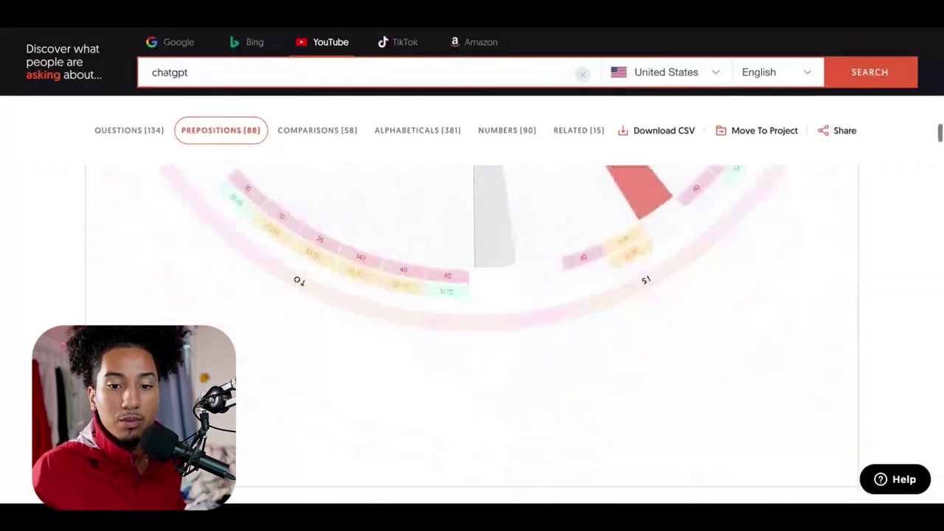
scroll(471, 332, "down", 10)
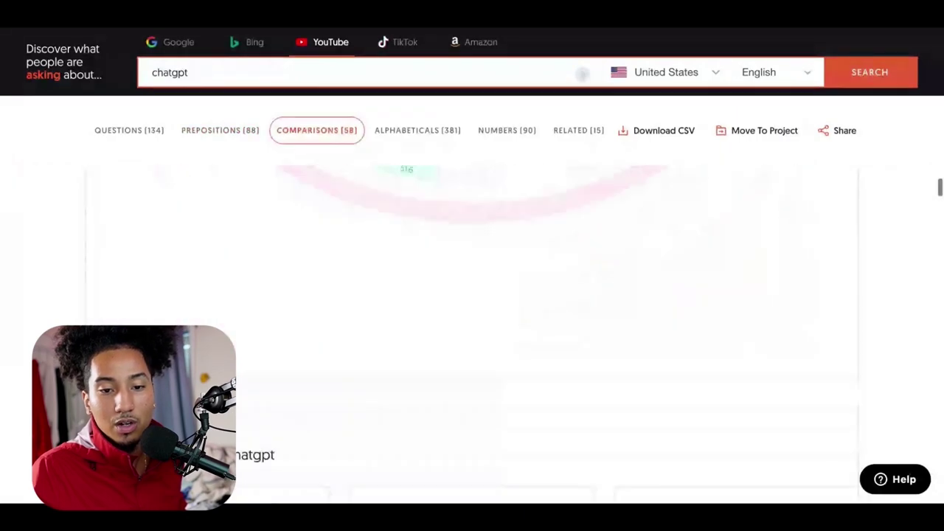
scroll(472, 295, "up", 20)
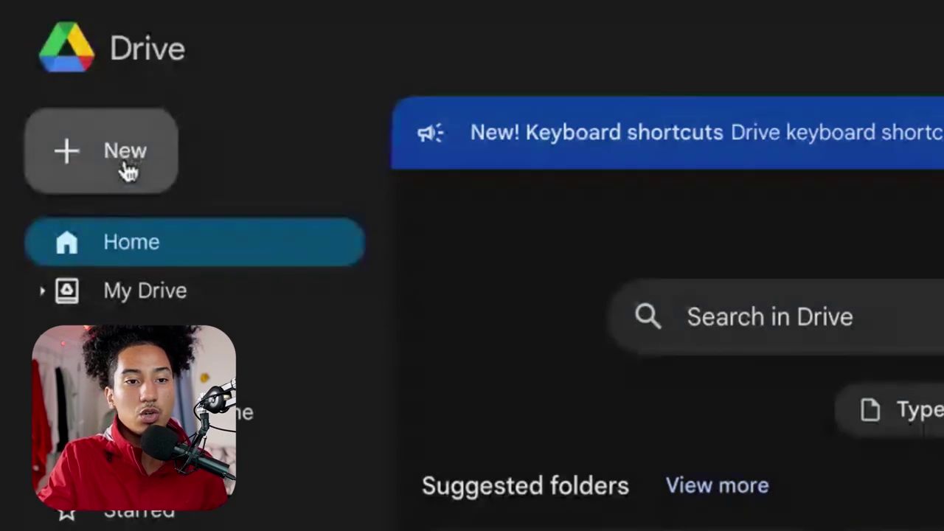
Upload chatgpt-en-us-suggestions-19-09-2024.csv, preview it, and list the apps that can open it.
left_click(123, 168)
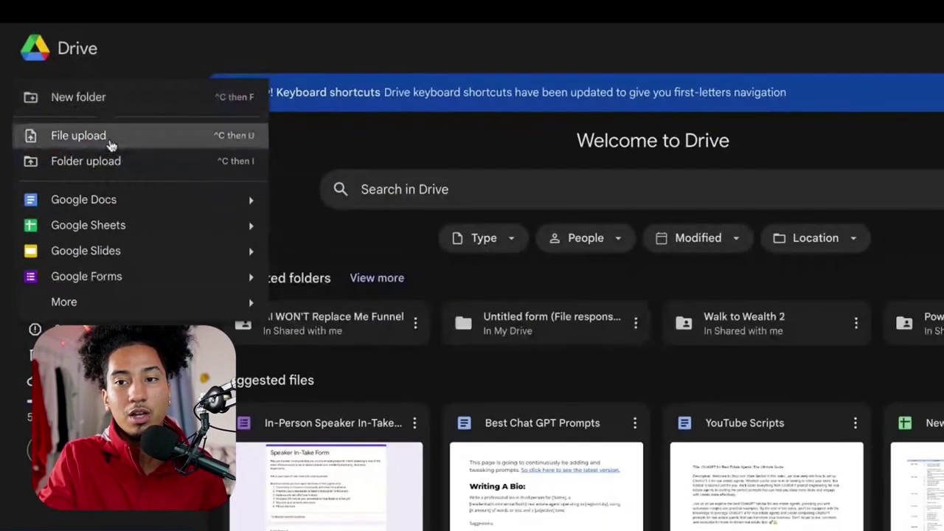
left_click(212, 233)
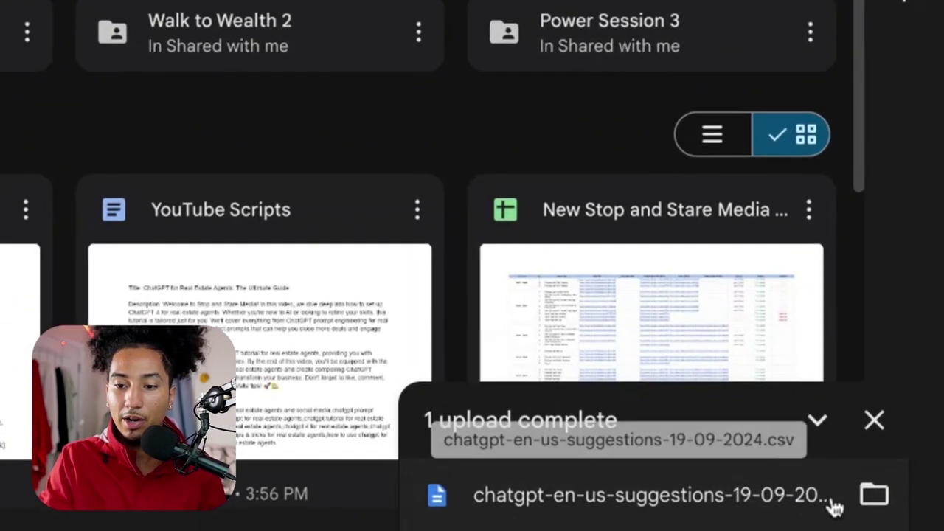
left_click(831, 506)
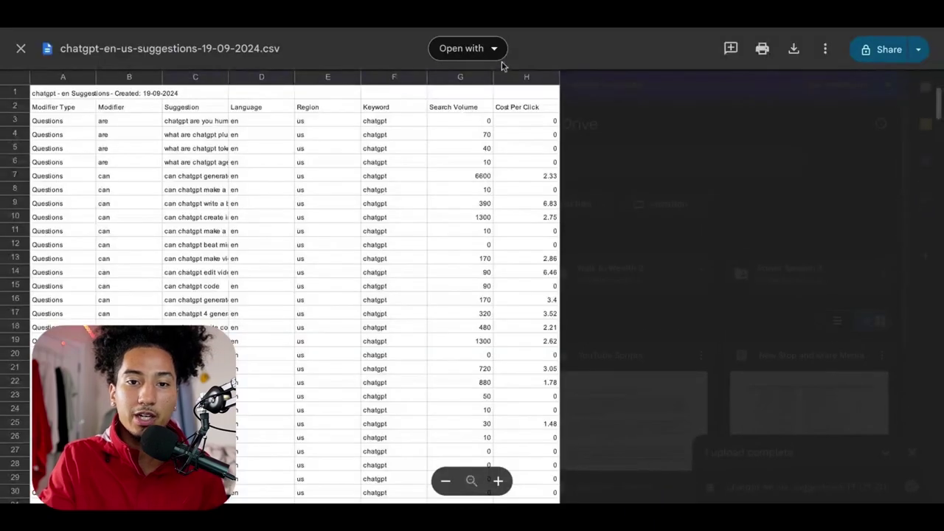
left_click(491, 49)
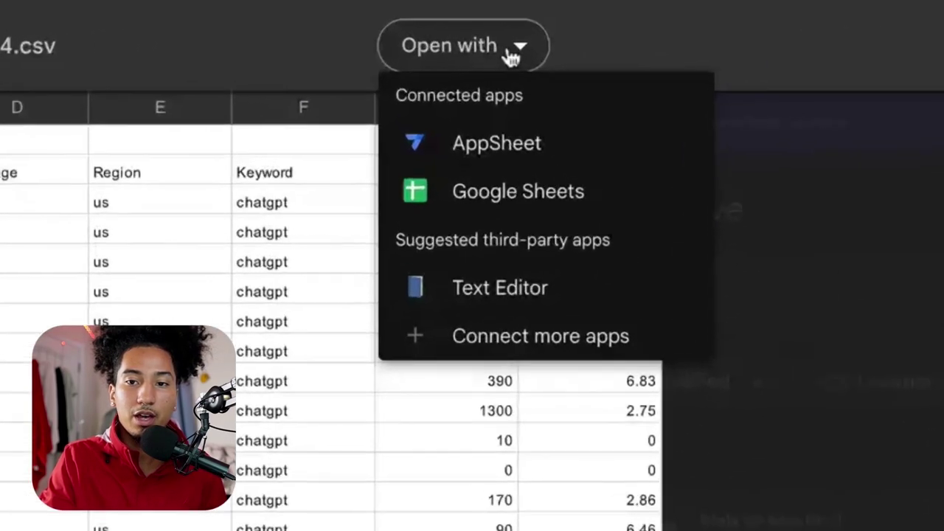
Open the CSV in Google Sheets, delete the Modifier Type and Modifier columns, and widen column A.
left_click(524, 195)
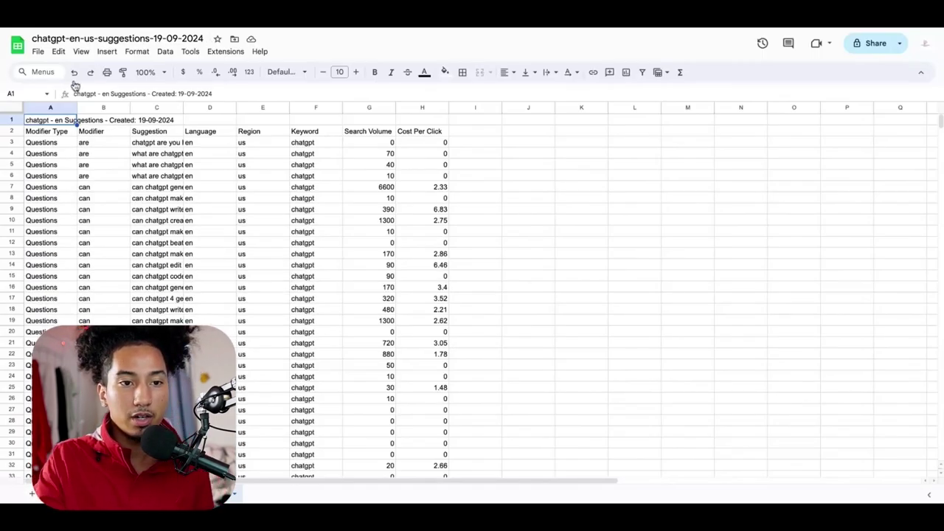
left_click(50, 109)
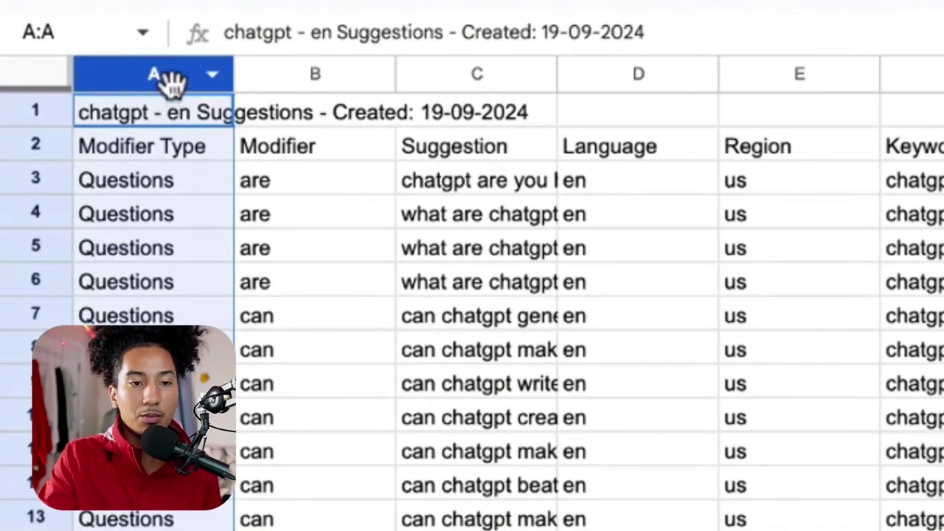
right_click(171, 83)
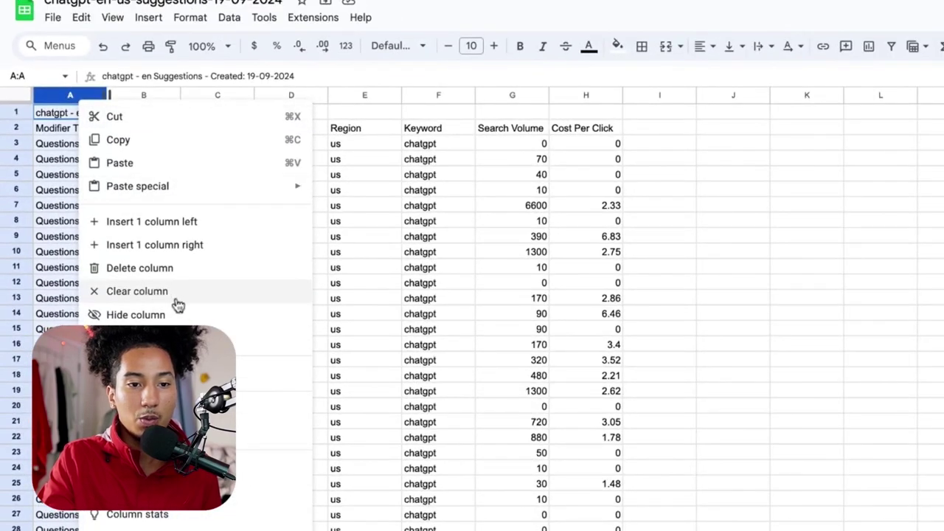
left_click(179, 273)
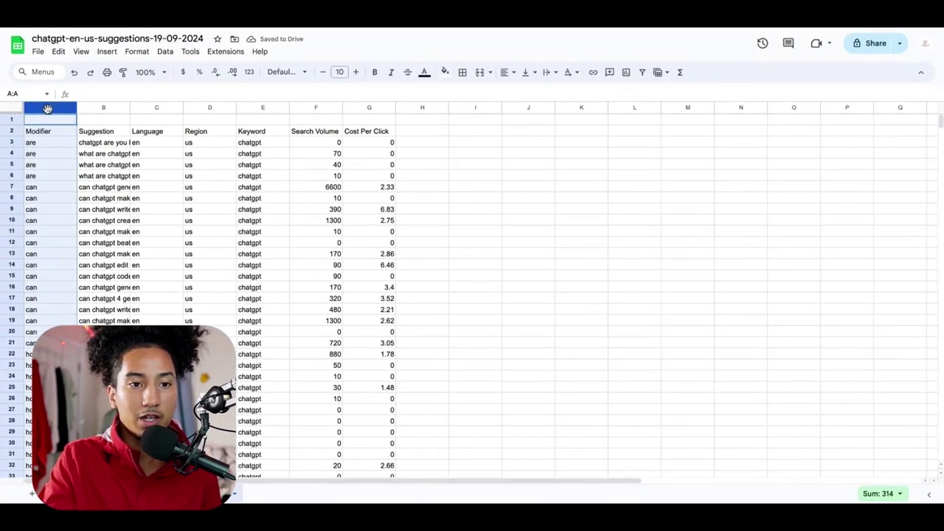
right_click(48, 110)
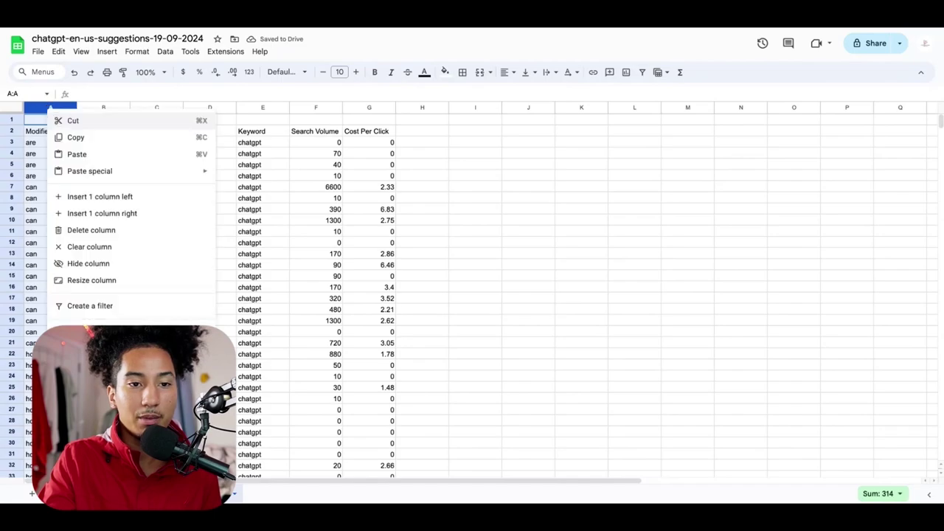
left_click(105, 235)
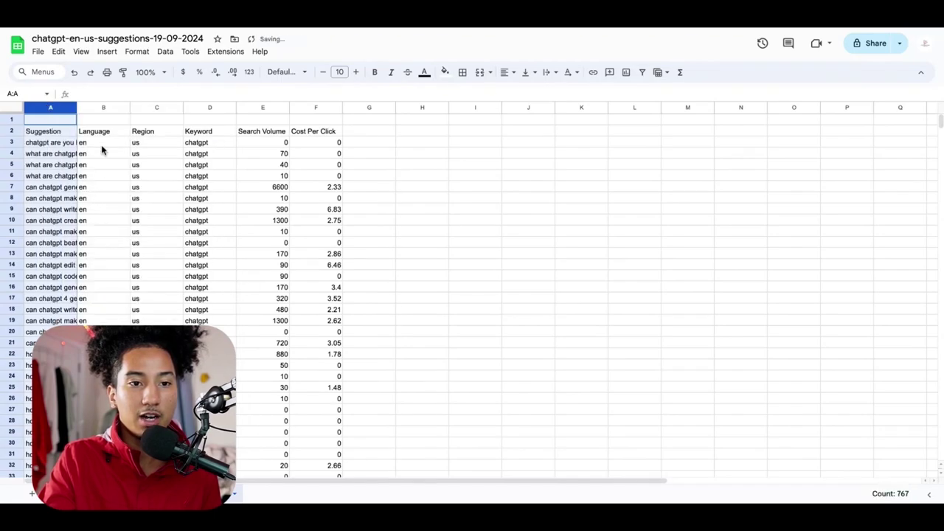
double_click(77, 108)
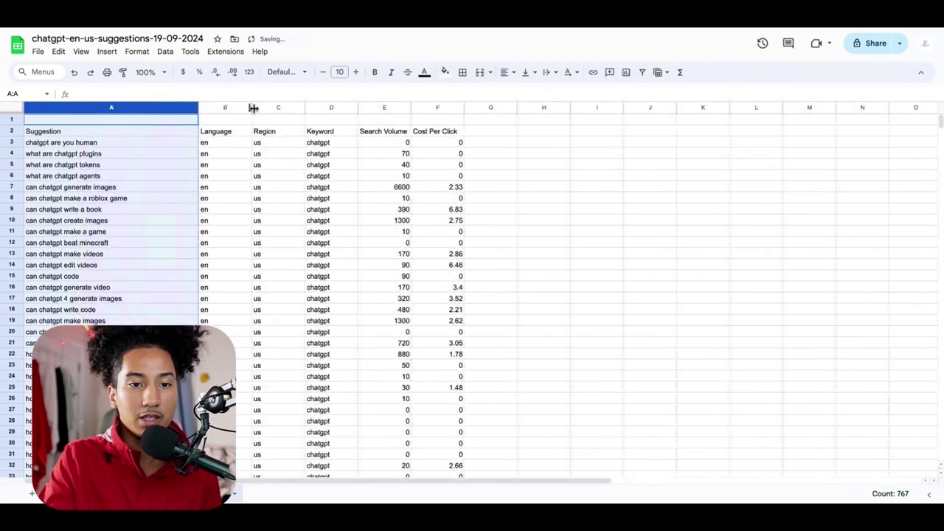
Delete the Language, Region, Keyword and Cost Per Click columns.
left_click(229, 109)
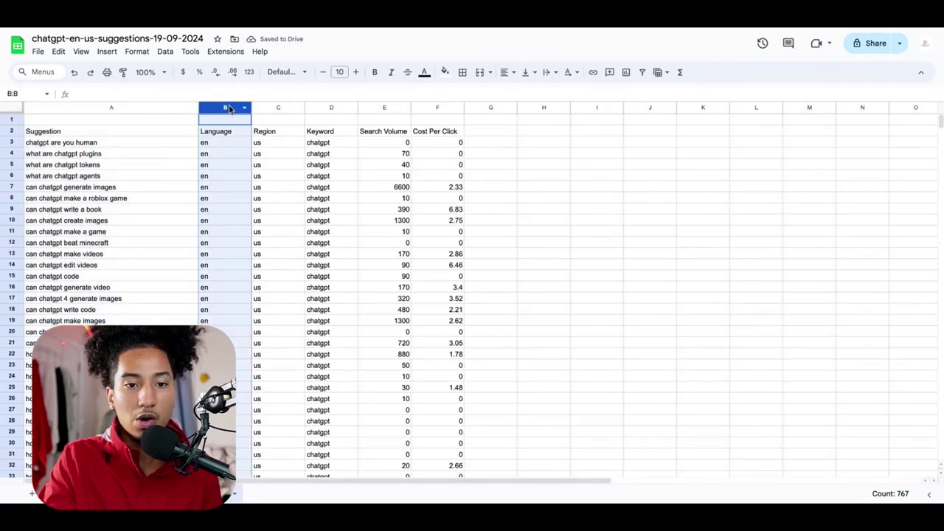
right_click(229, 110)
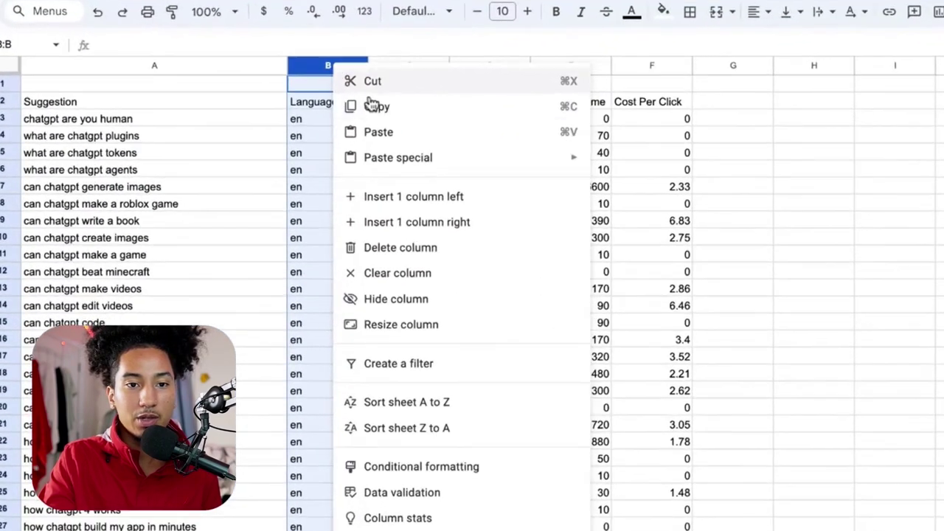
left_click(441, 253)
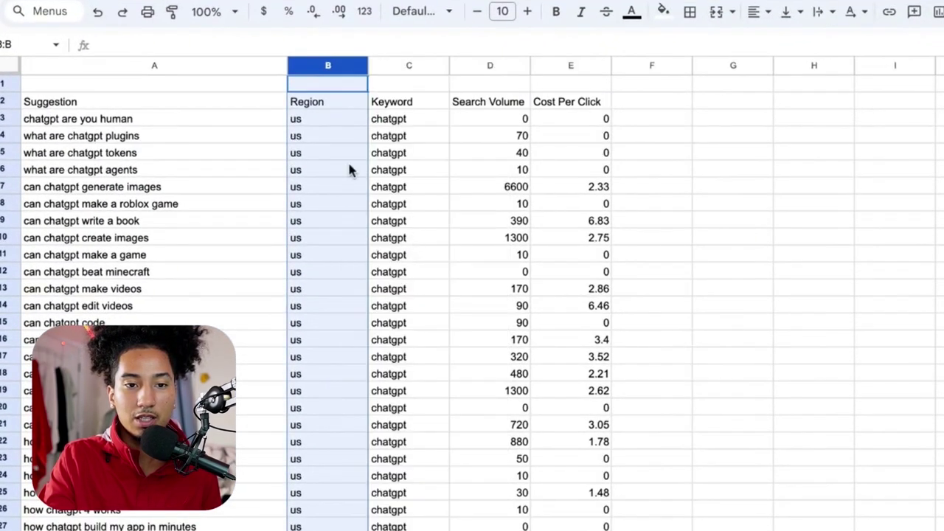
right_click(328, 69)
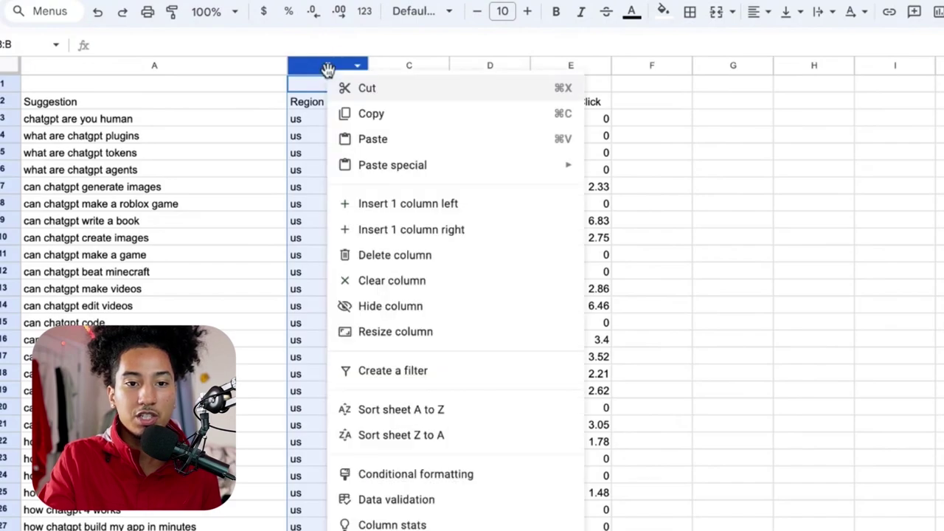
left_click(417, 265)
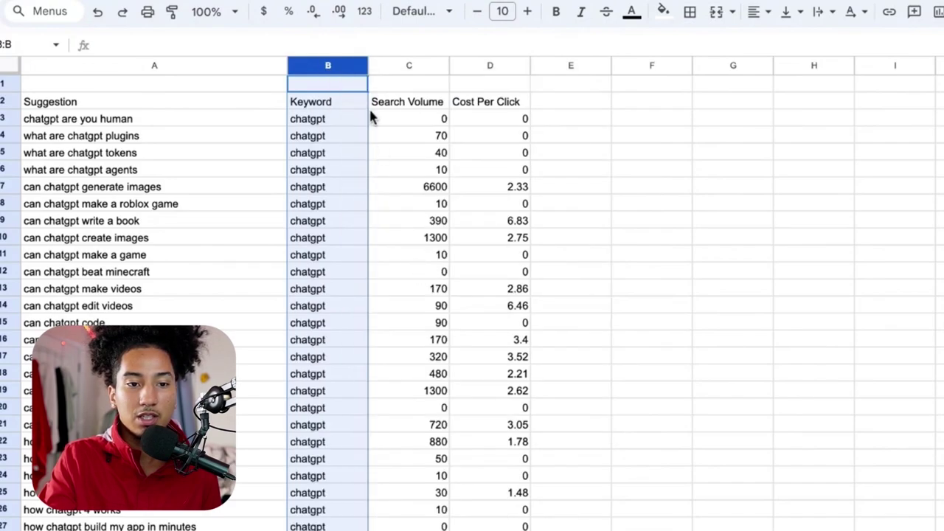
right_click(330, 65)
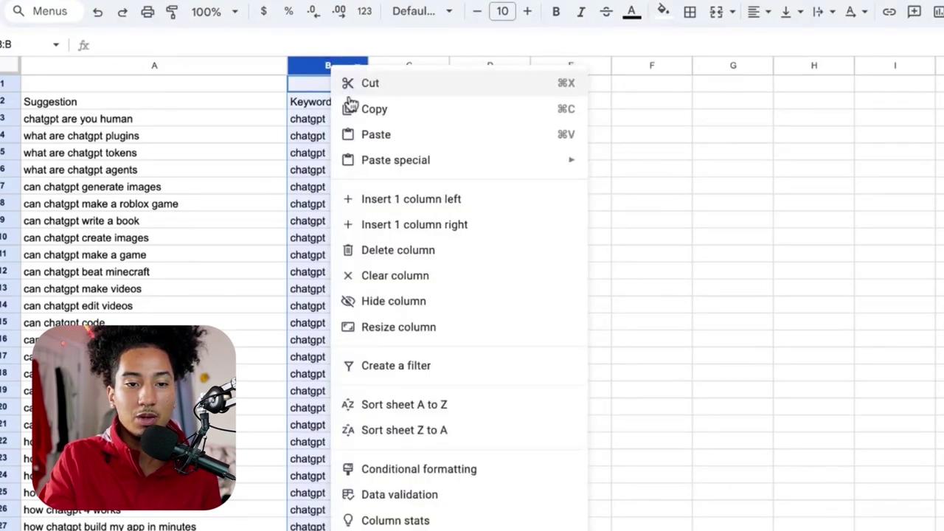
left_click(391, 259)
left_click(410, 67)
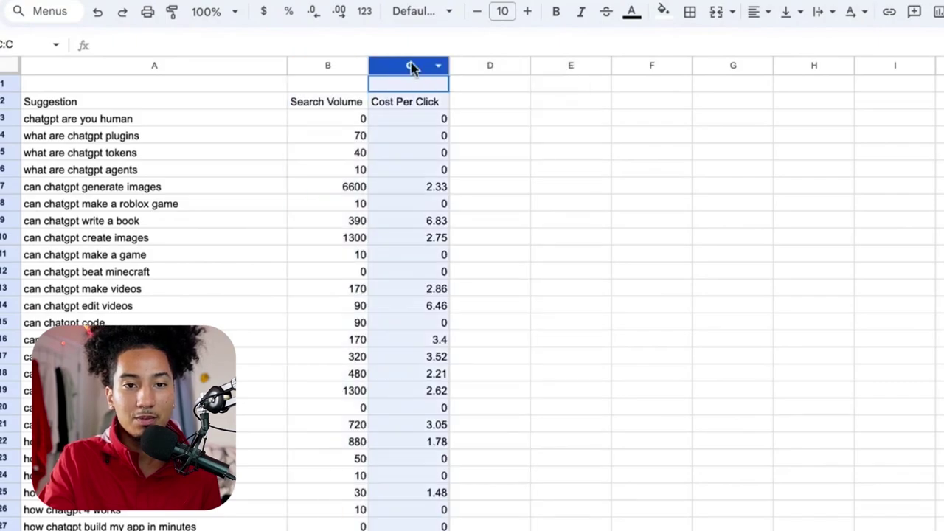
right_click(411, 67)
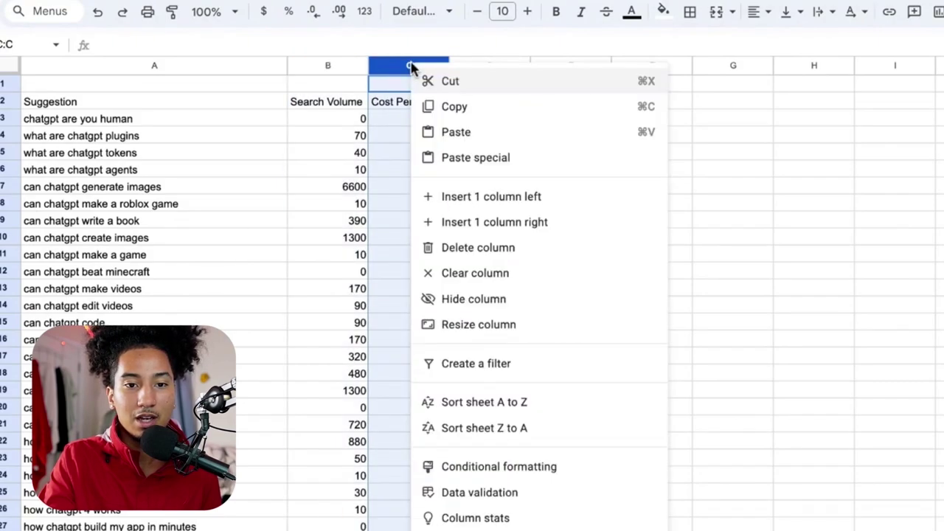
left_click(512, 255)
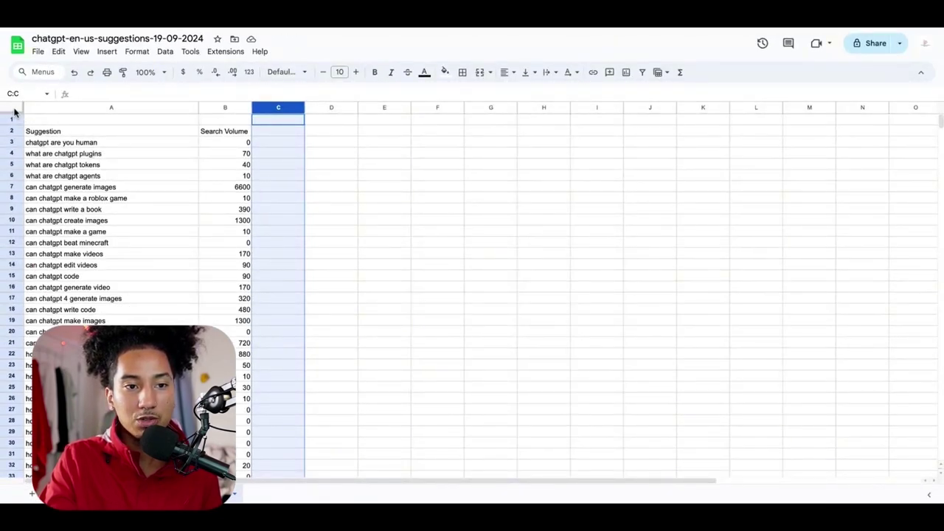
Add a filter to the whole sheet and sort Search Volume from highest to lowest.
left_click(13, 109)
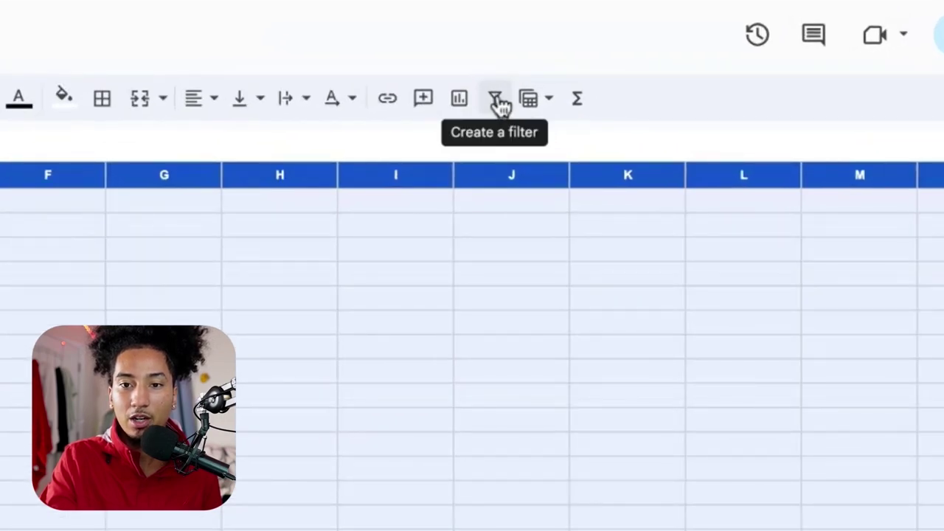
left_click(498, 103)
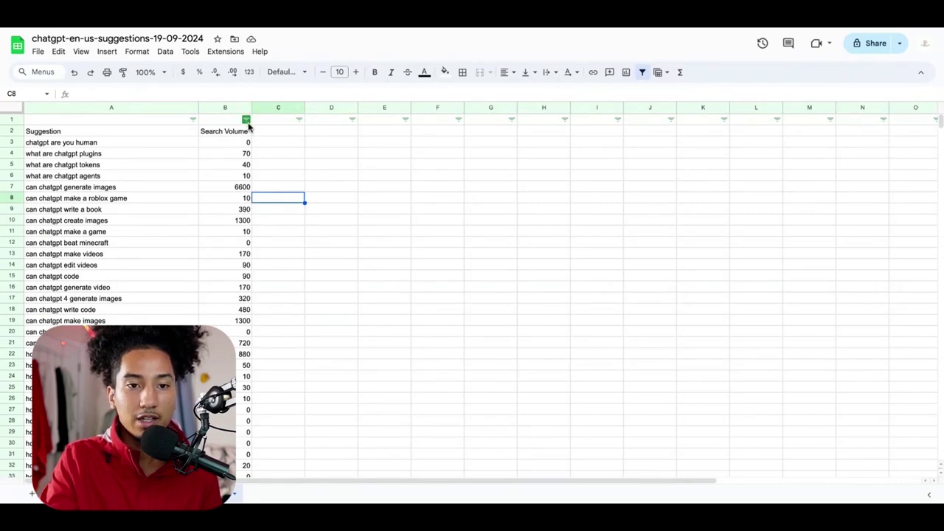
left_click(247, 120)
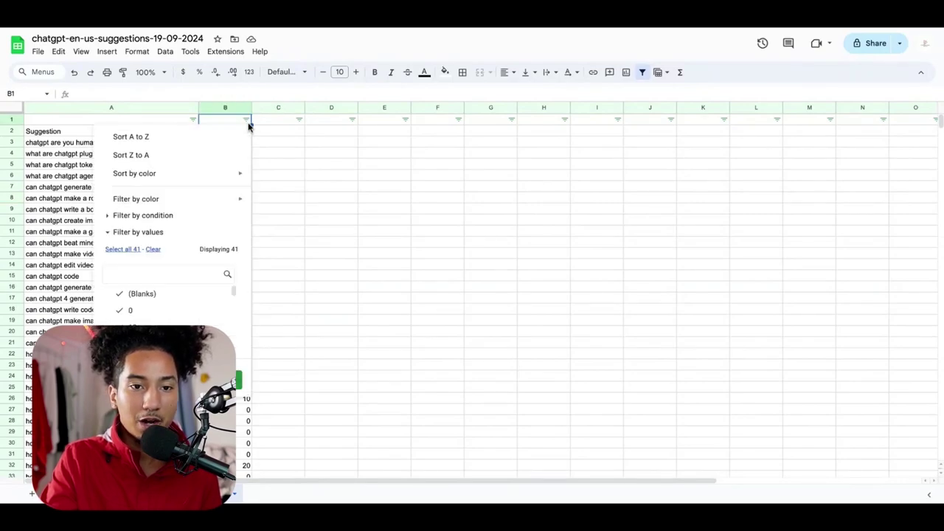
left_click(198, 140)
left_click(247, 120)
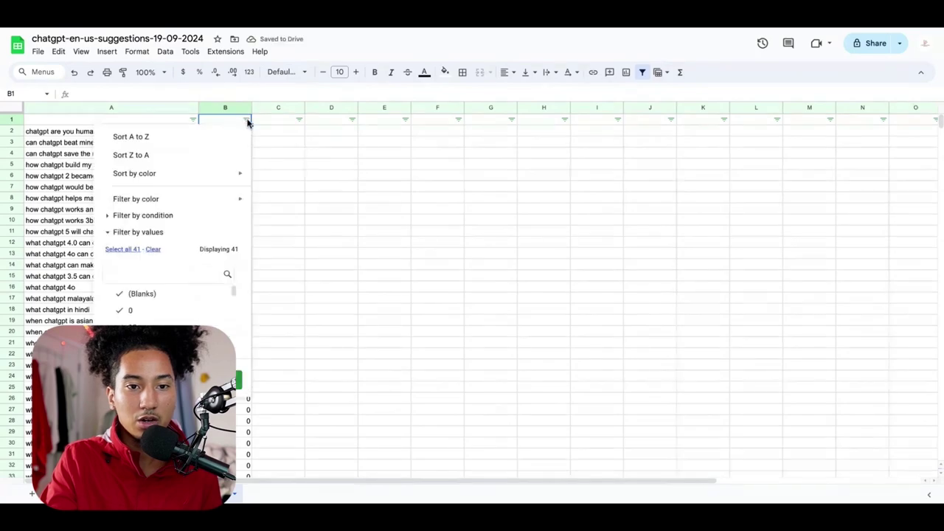
left_click(177, 154)
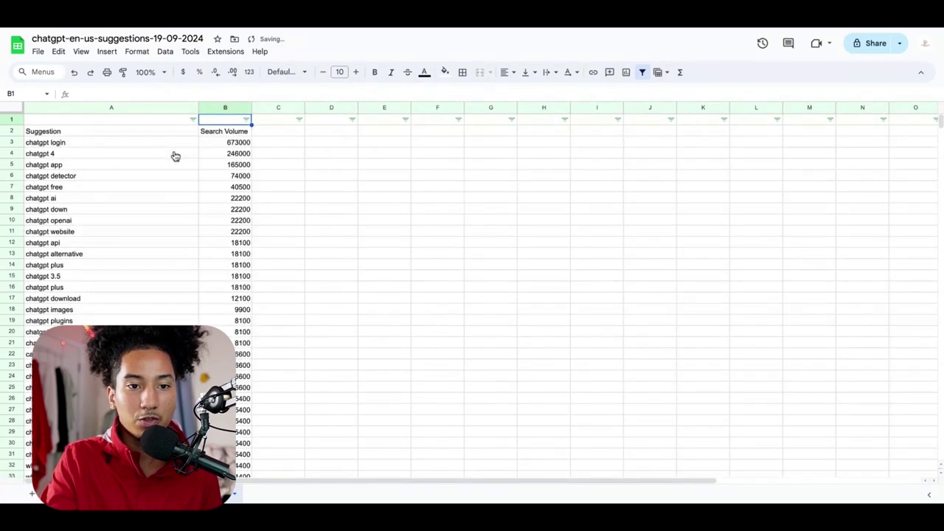
Check the top search volumes, such as chatgpt login and chatgpt 4, in the sorted list.
left_click(270, 167)
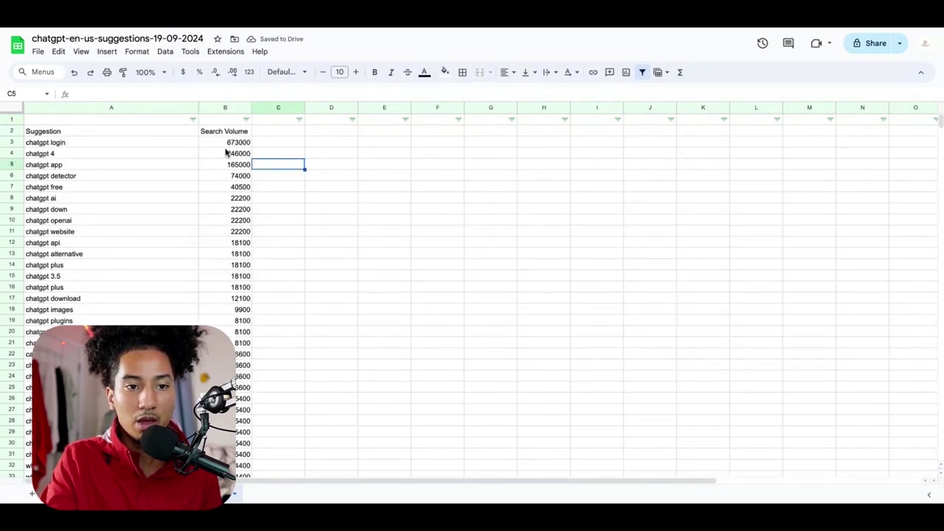
left_click(235, 152)
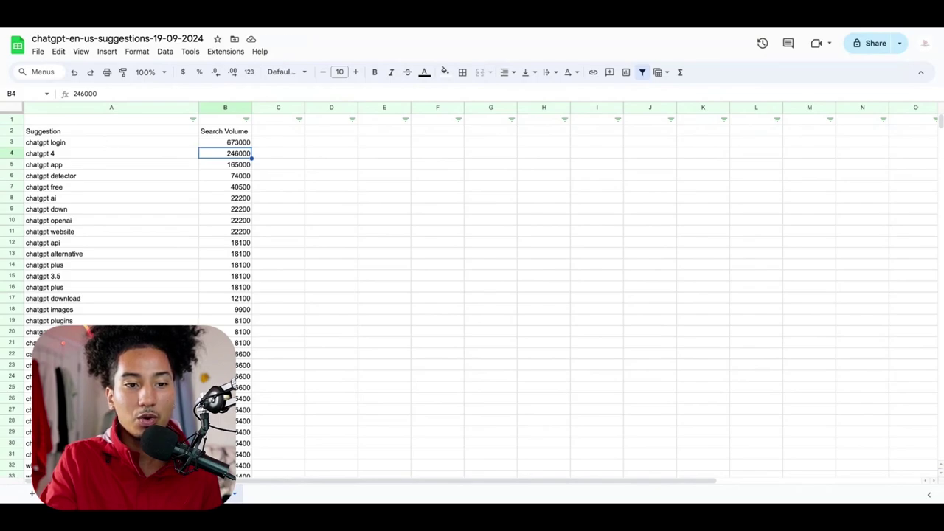
left_click(232, 142)
scroll(232, 133, "down", 20)
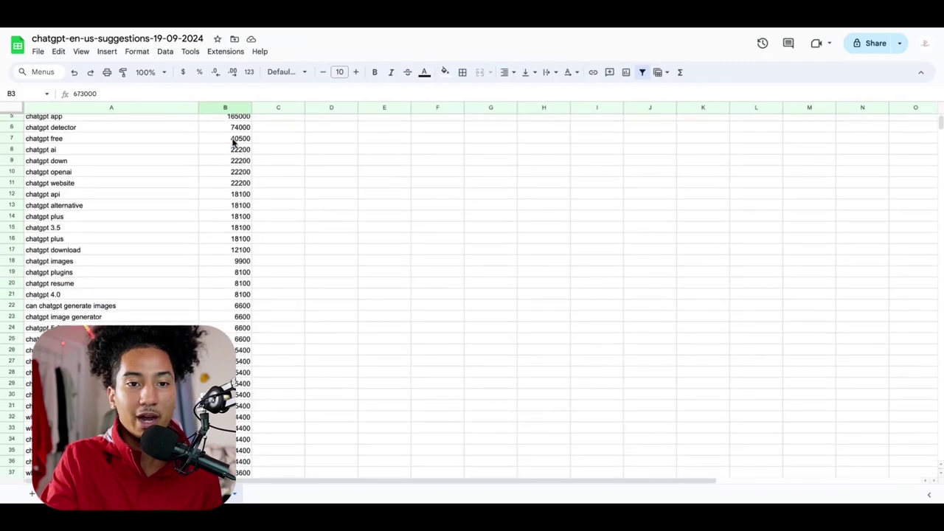
scroll(232, 123, "down", 20)
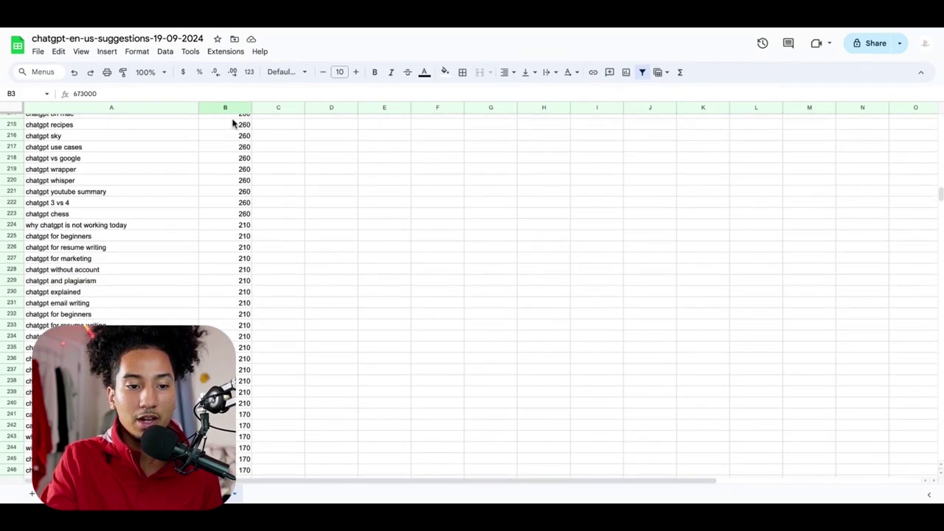
scroll(232, 123, "down", 20)
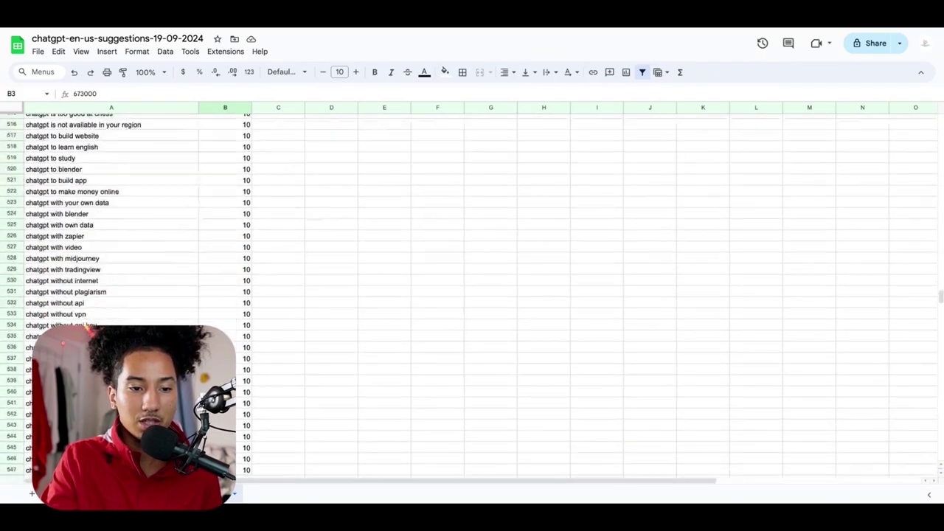
scroll(130, 257, "up", 3)
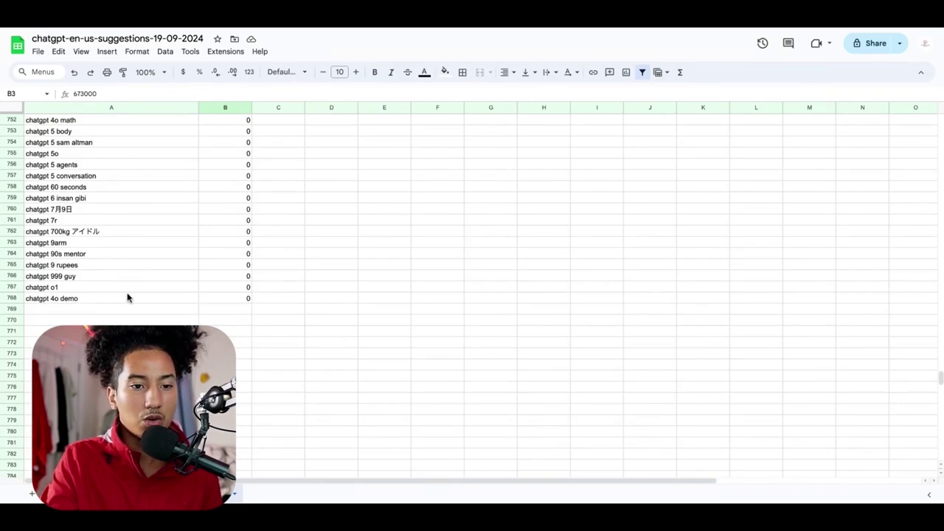
scroll(146, 291, "up", 20)
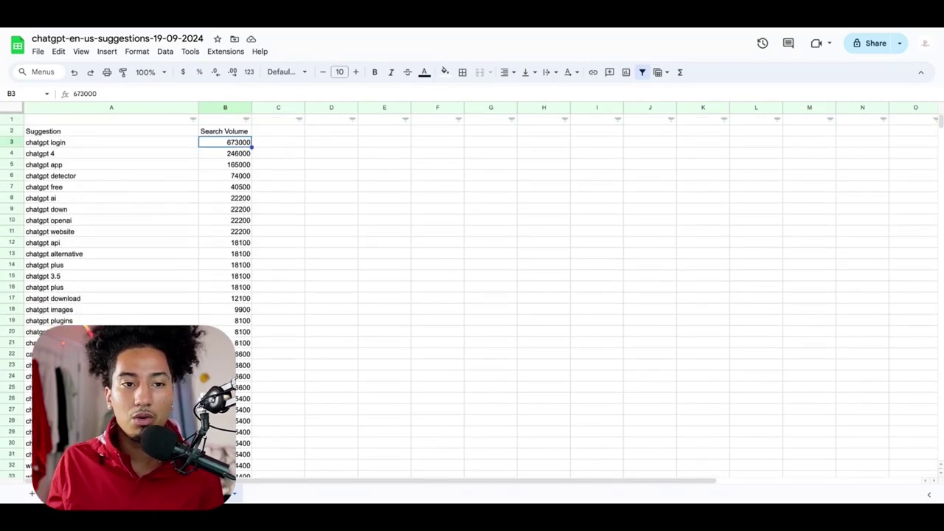
Download the sheet as a Comma Separated Values (.csv) file.
left_click(38, 51)
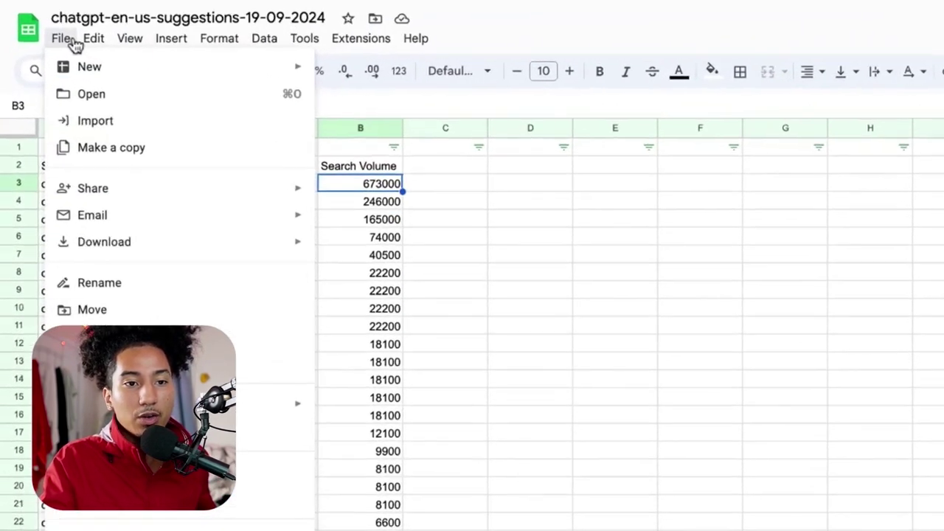
mouse_move(58, 51)
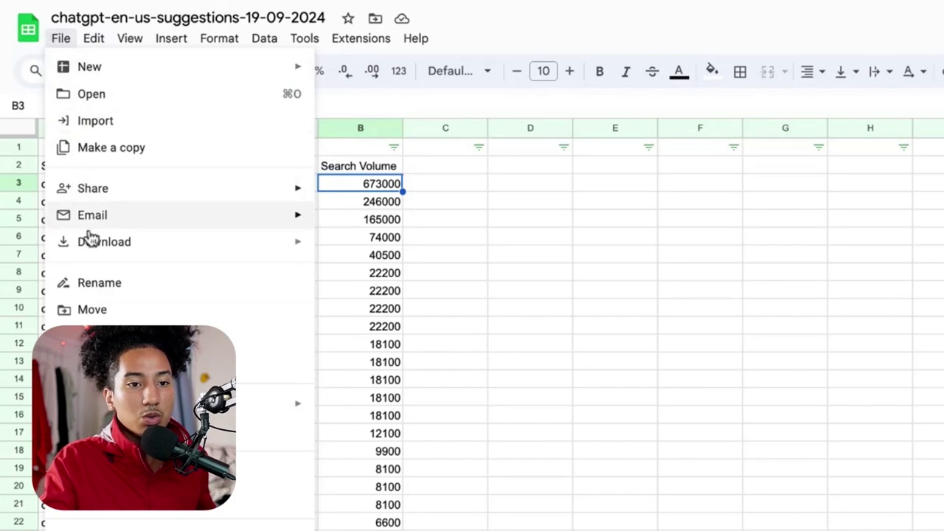
mouse_move(103, 247)
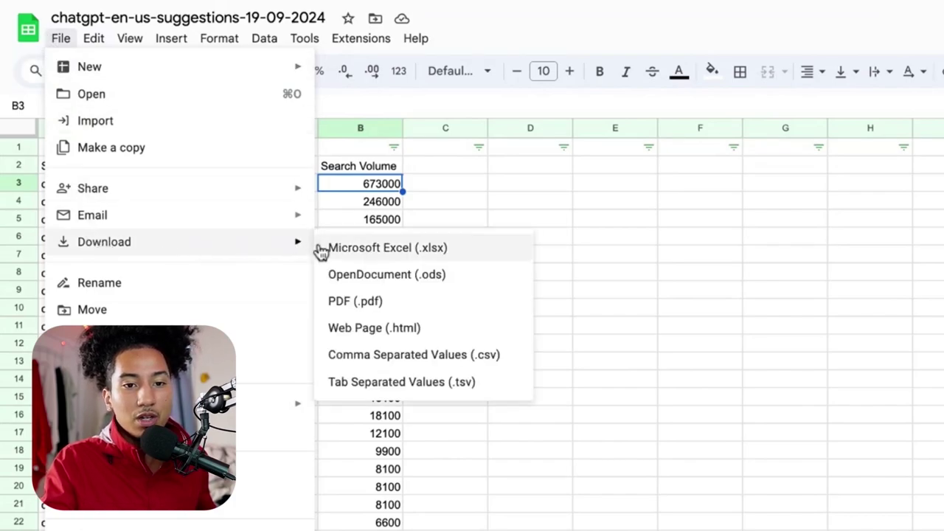
left_click(463, 361)
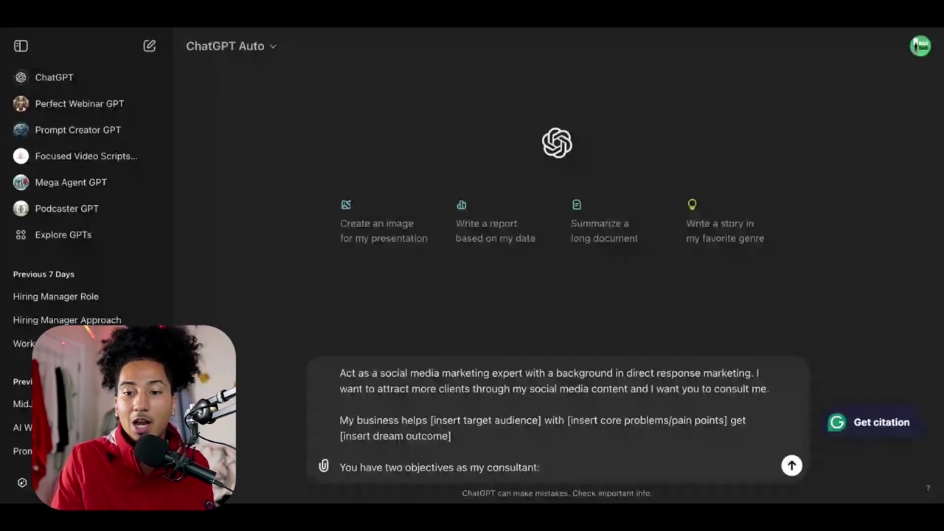
Scroll through the pasted consultant prompt to review its two objectives and CSV upload note.
scroll(558, 420, "down", 1)
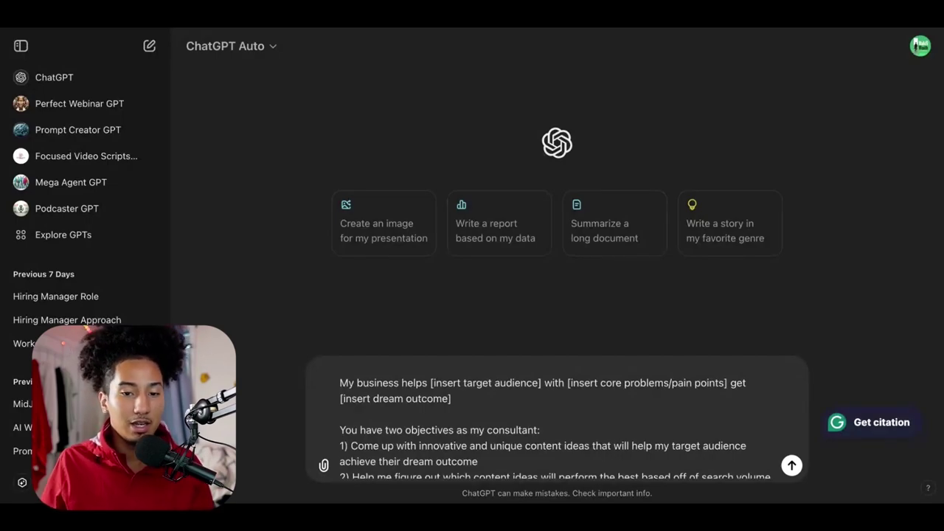
scroll(557, 419, "down", 1)
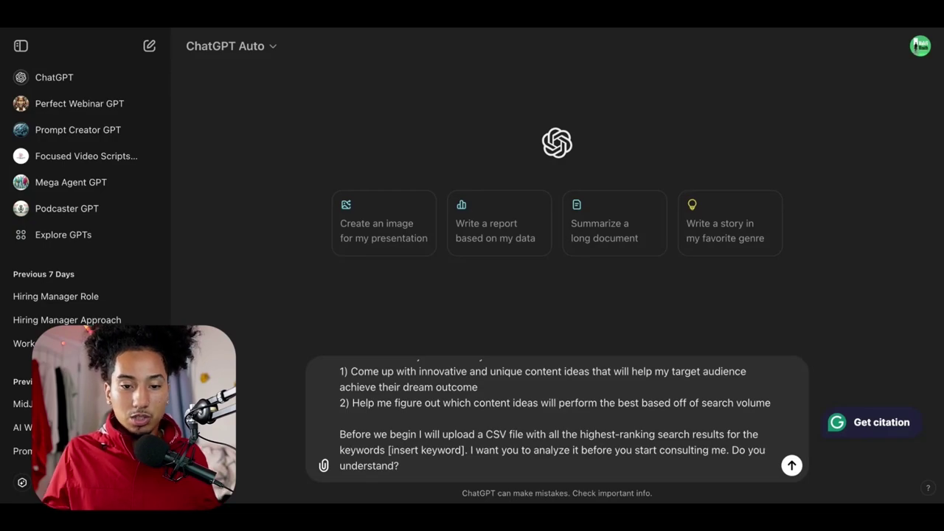
scroll(556, 417, "up", 3)
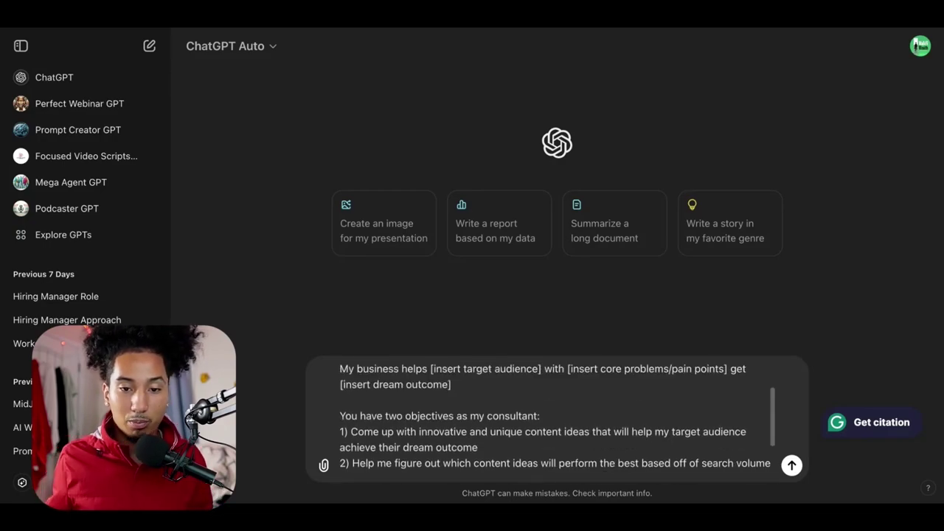
scroll(557, 417, "up", 3)
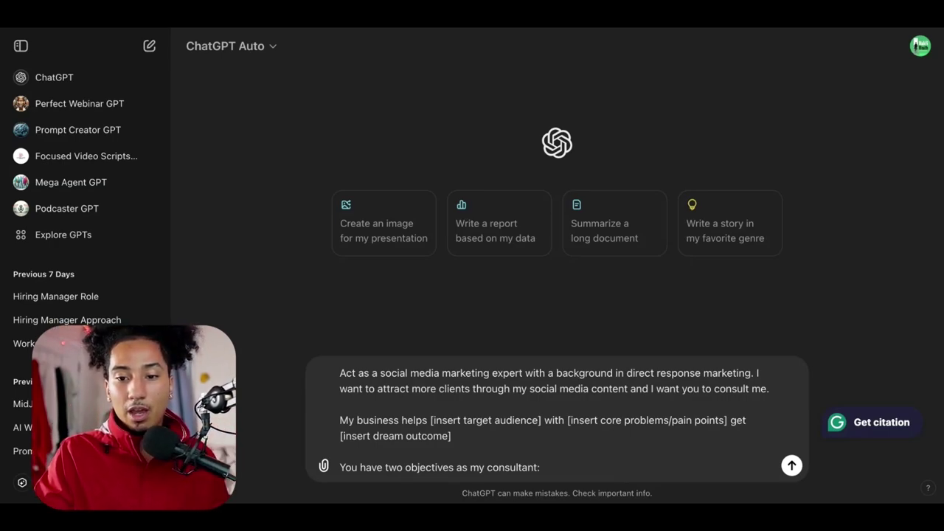
Fill the audience with 'real estate agents and business owners' and describe their social media struggles.
double_click(520, 420)
key("BackSpace")
key("BackSpace")
key("BackSpace")
key("BackSpace")
key("BackSpace")
key("BackSpace")
key("BackSpace")
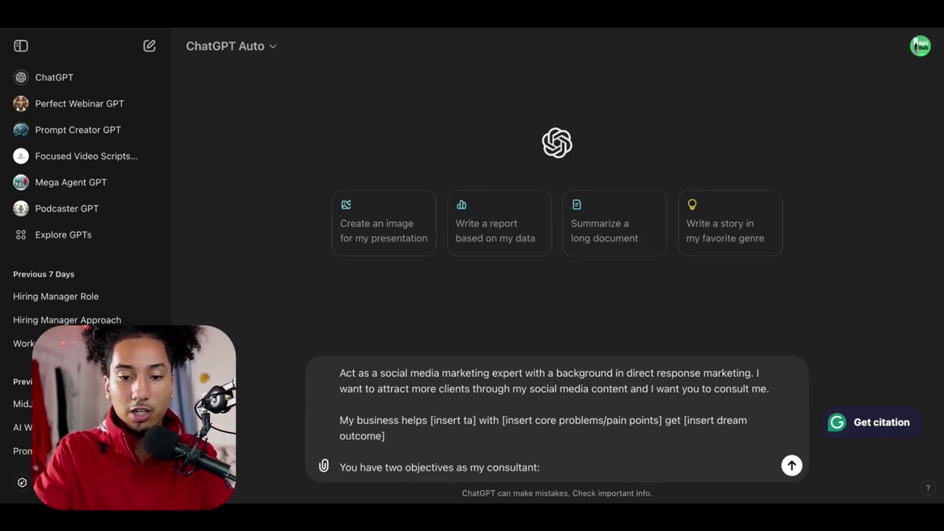
key("BackSpace")
key("BackSpace")
key("BackSpace")
key("BackSpace")
key("BackSpace")
key("BackSpace")
key("BackSpace")
key("BackSpace")
type("real esta")
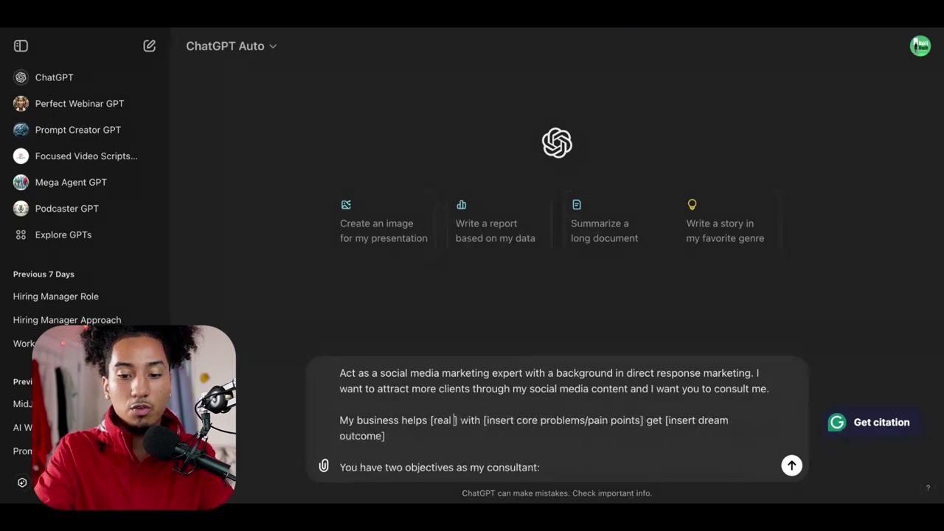
type("te agents and ")
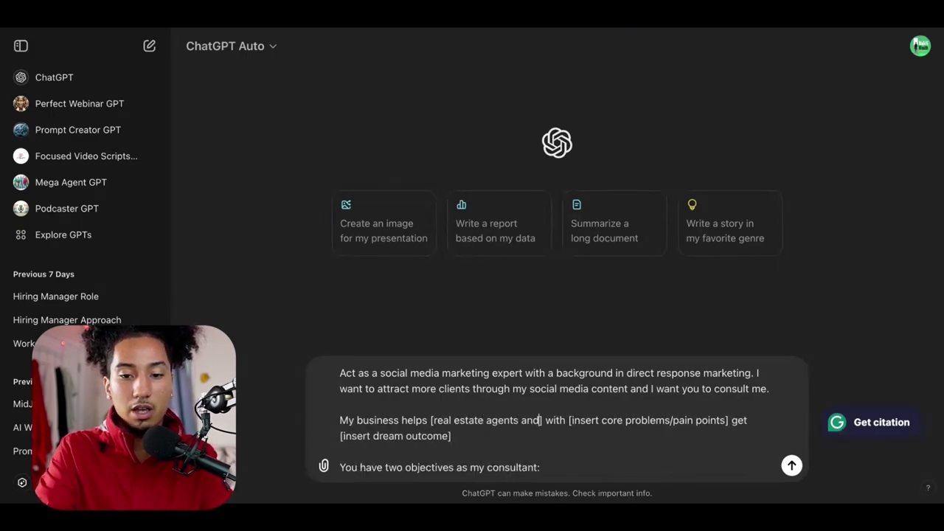
type("business owners")
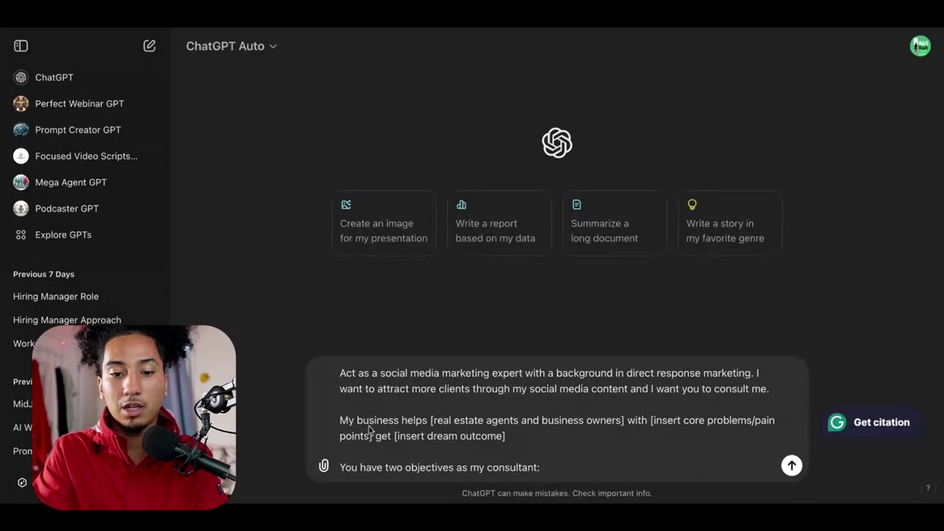
left_click_drag(368, 439, 655, 422)
type("rtr")
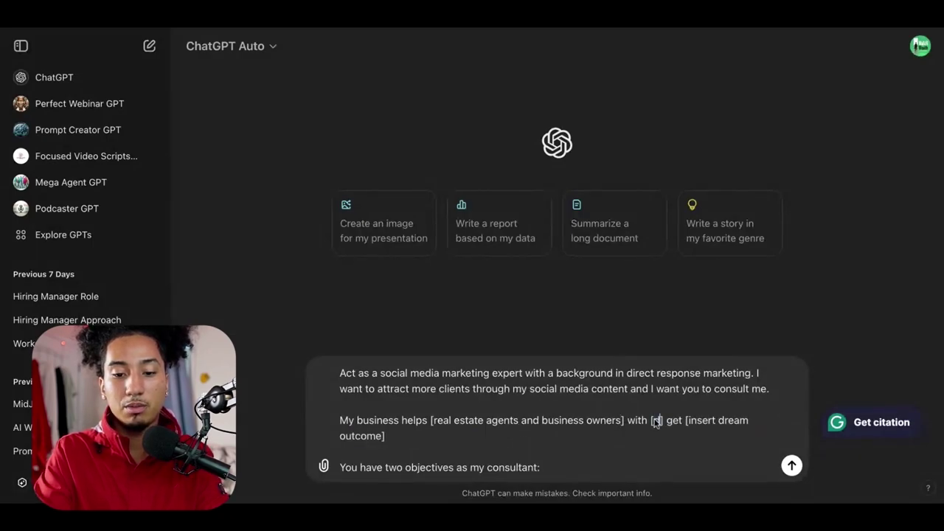
key("BackSpace")
key("BackSpace")
key("BackSpace")
type("struggling with socia")
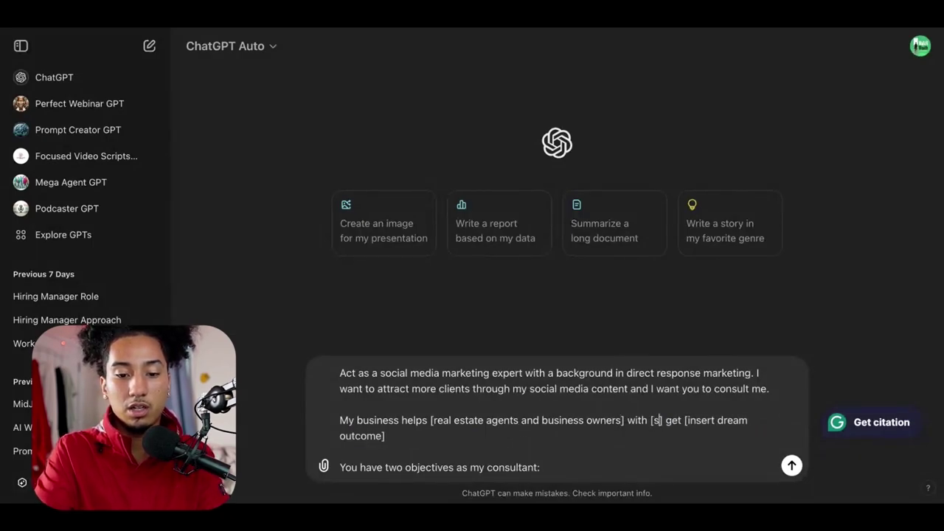
type("l media. They're not")
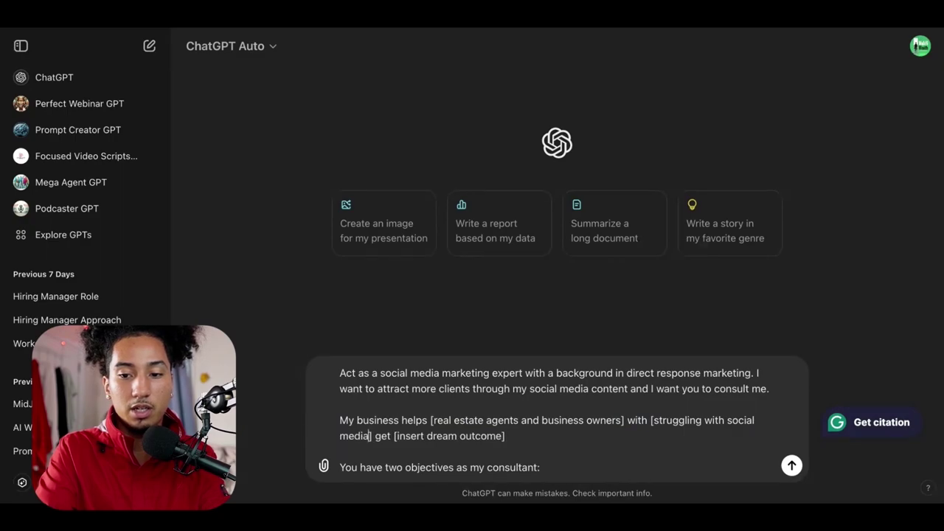
type(" tech savvy. Don't")
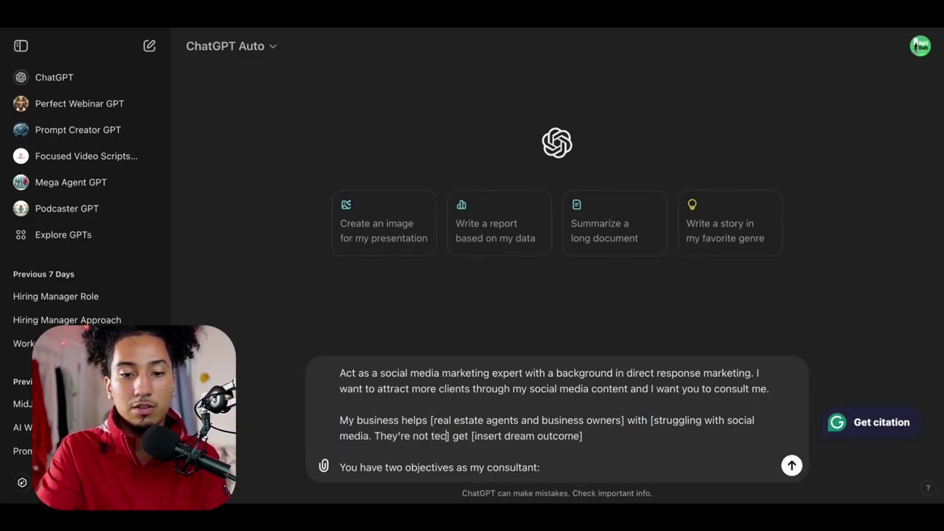
type(" have the time to le")
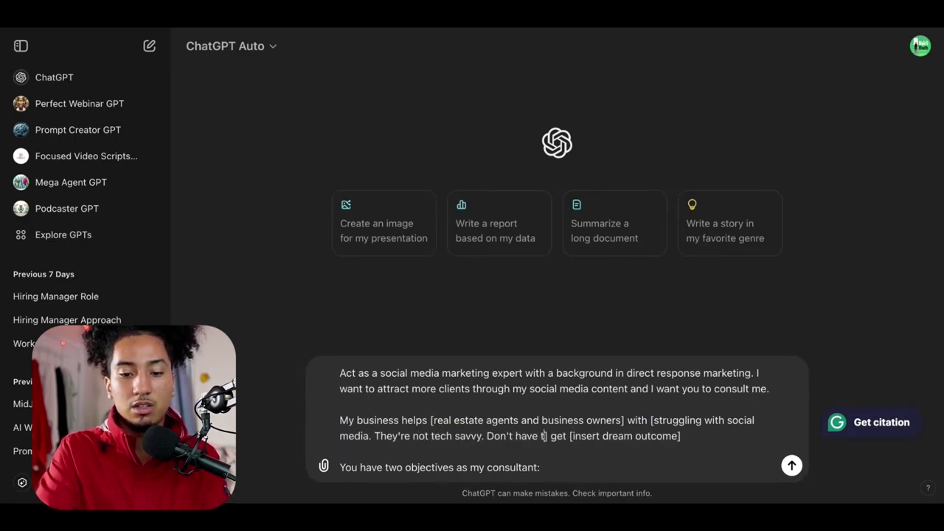
type("arn ai or cre")
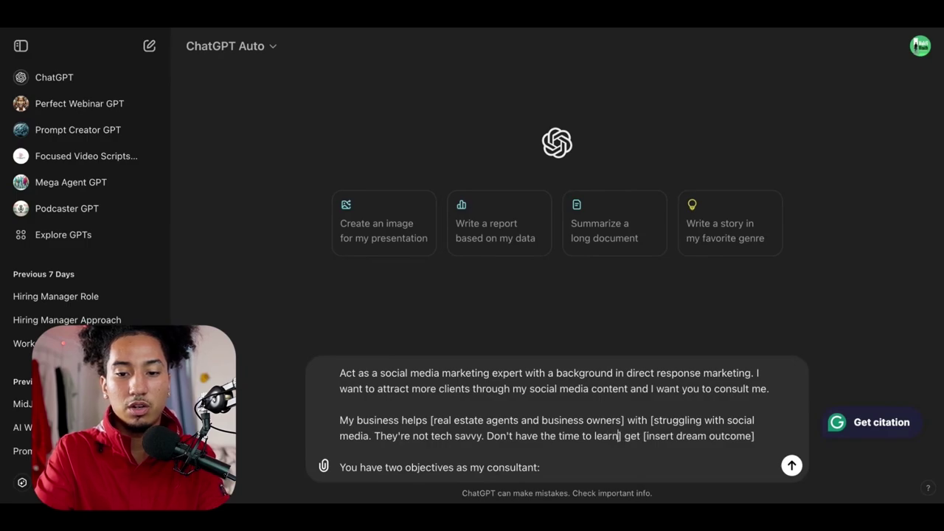
type("ate content] get [")
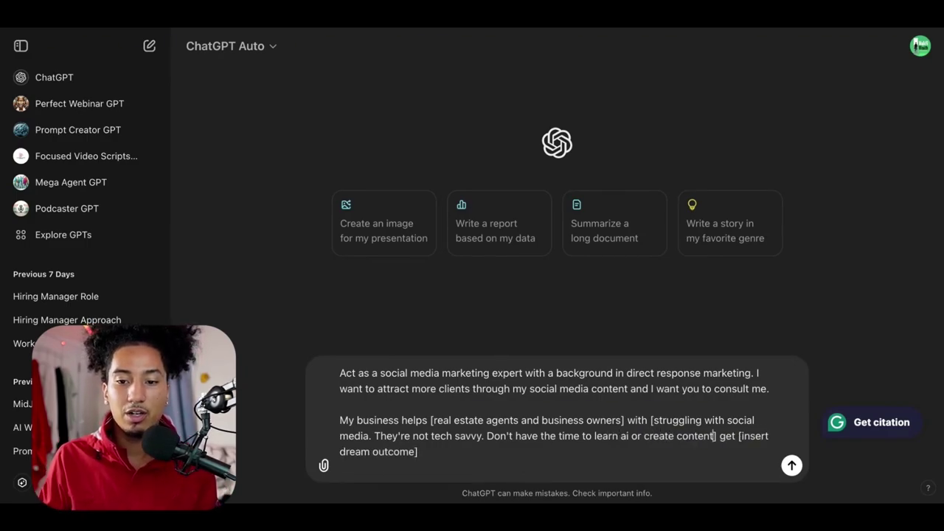
type("more clients froms")
key("BackSpace")
type("social media")
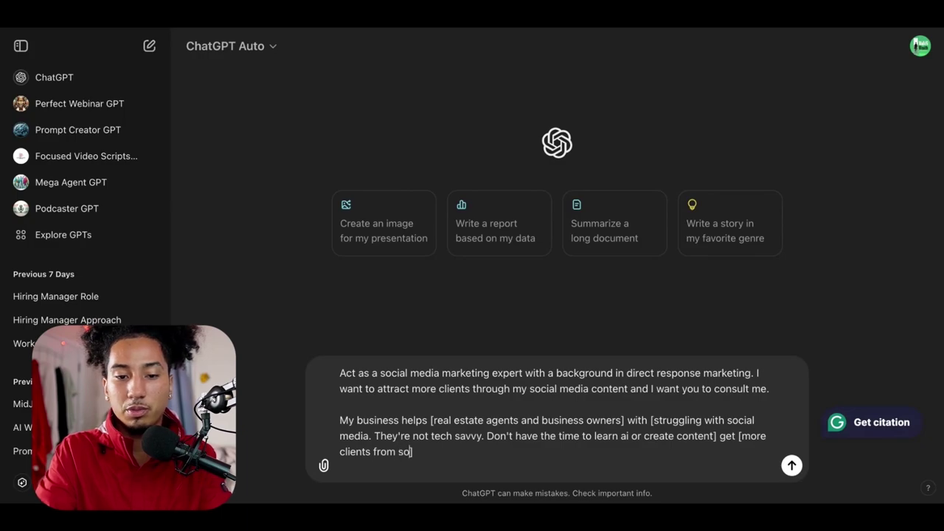
Replace the keyword placeholder with 'chatgpt' and send the prompt.
scroll(560, 438, "down", 5)
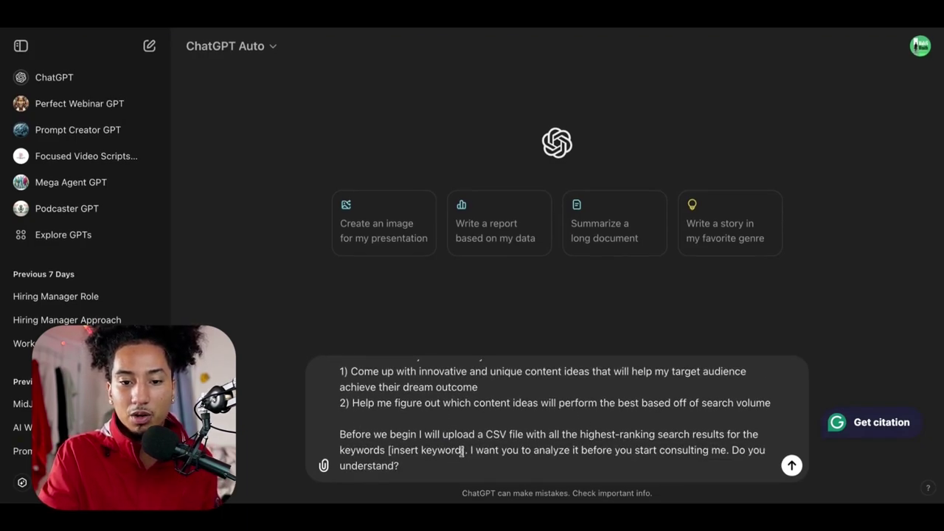
left_click_drag(463, 451, 392, 450)
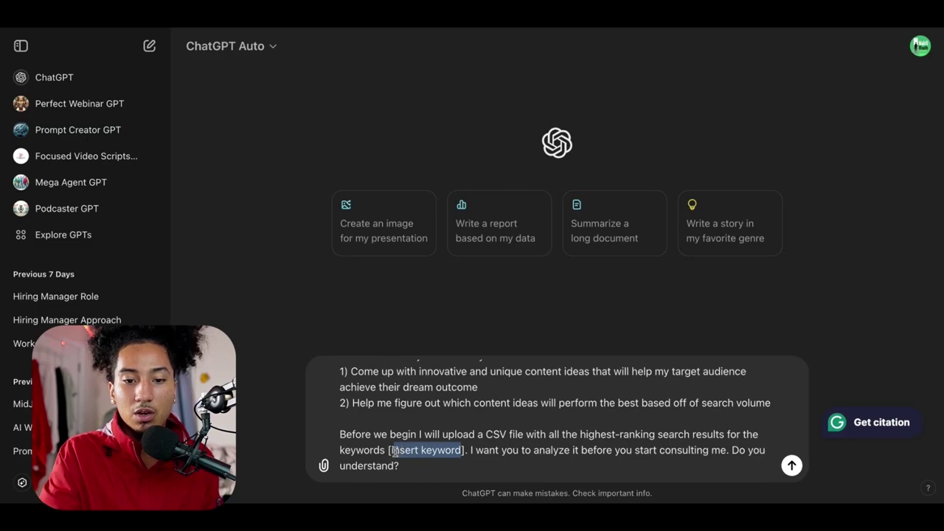
type("chatgpt")
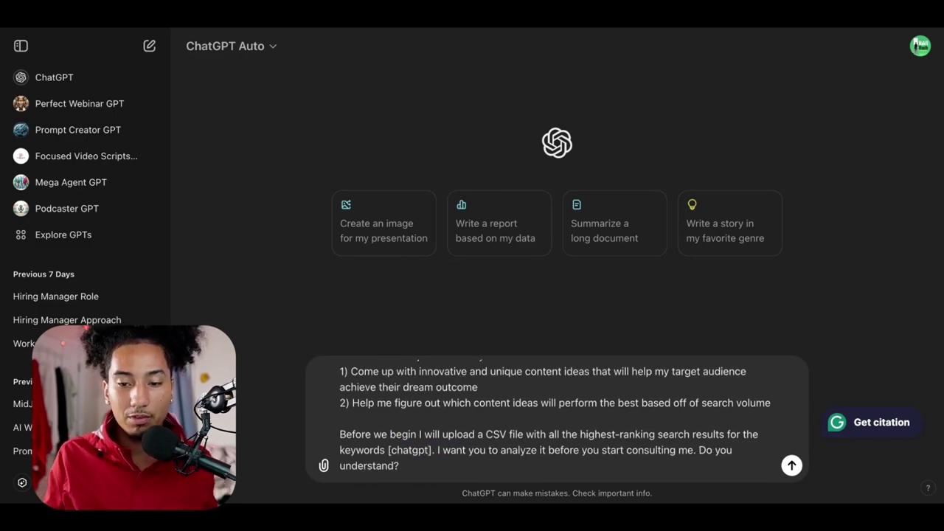
key("Return")
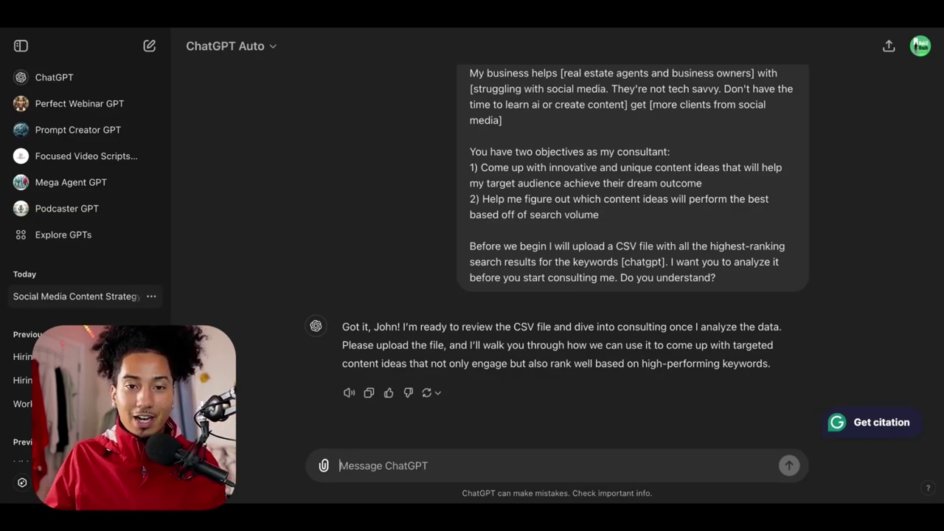
Attach the chatgpt keyword CSV and send 'Analyze this file' to summarize Suggestion and Search Volume.
left_click(324, 466)
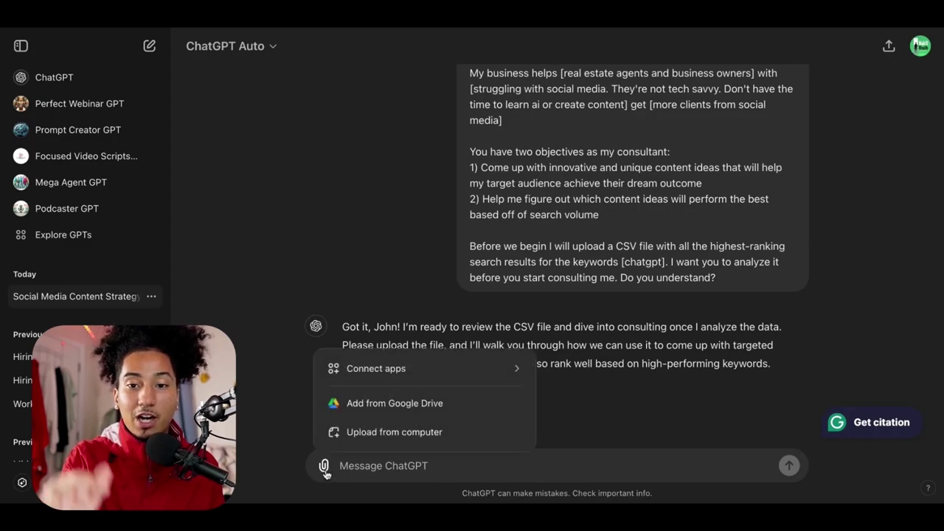
left_click(413, 434)
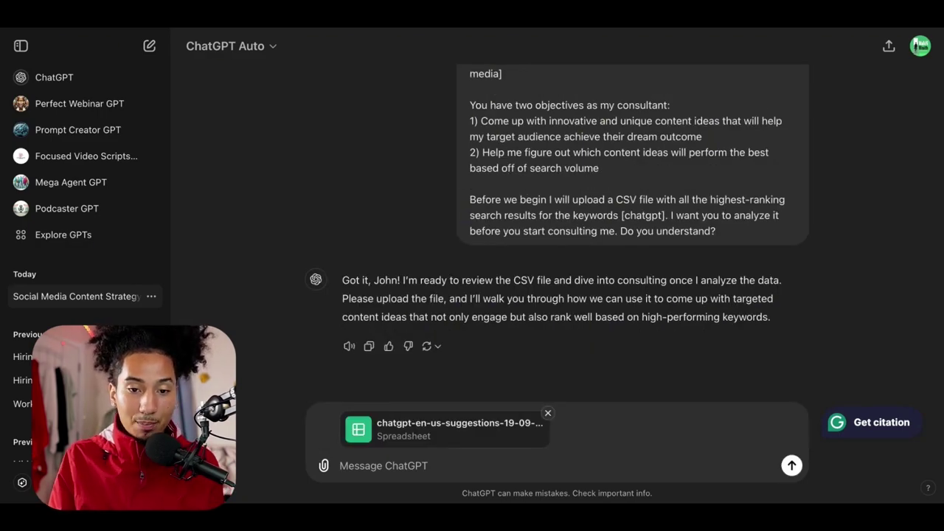
type("Analyze this file")
key("Return")
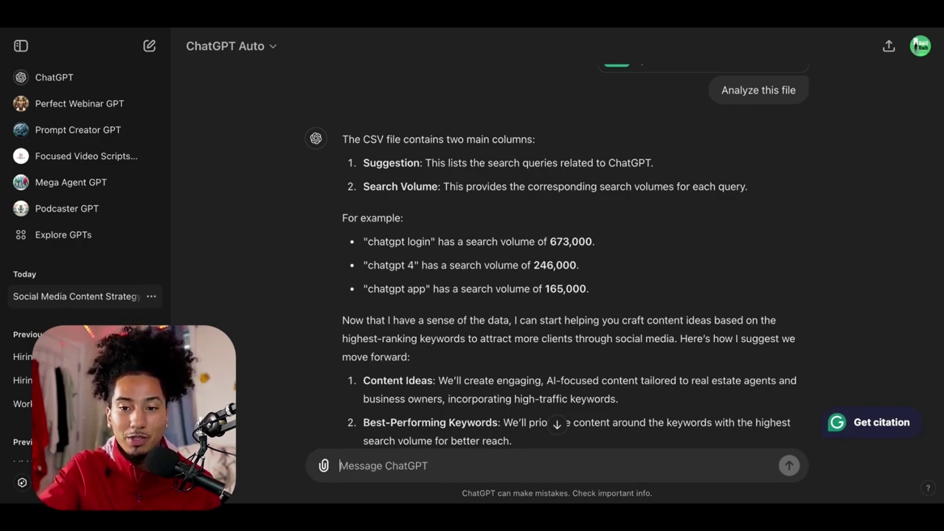
scroll(557, 254, "down", 2)
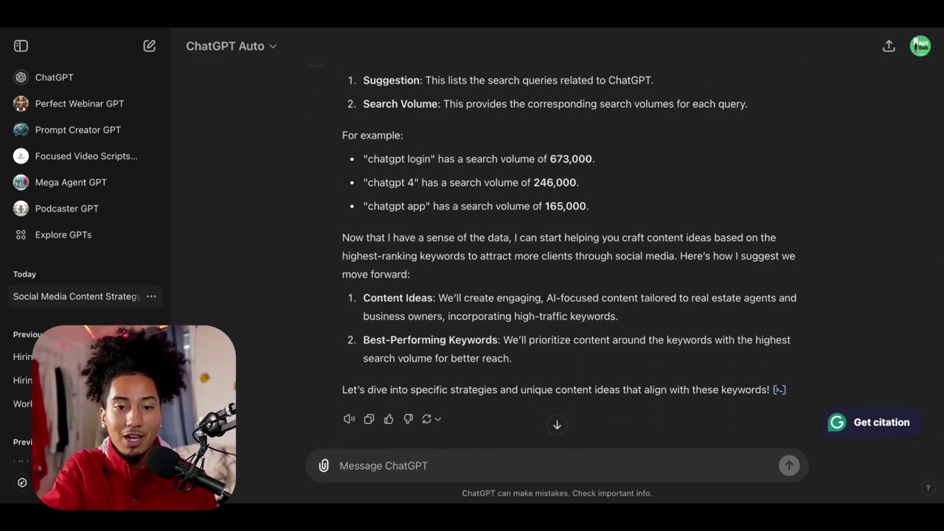
scroll(714, 233, "down", 1)
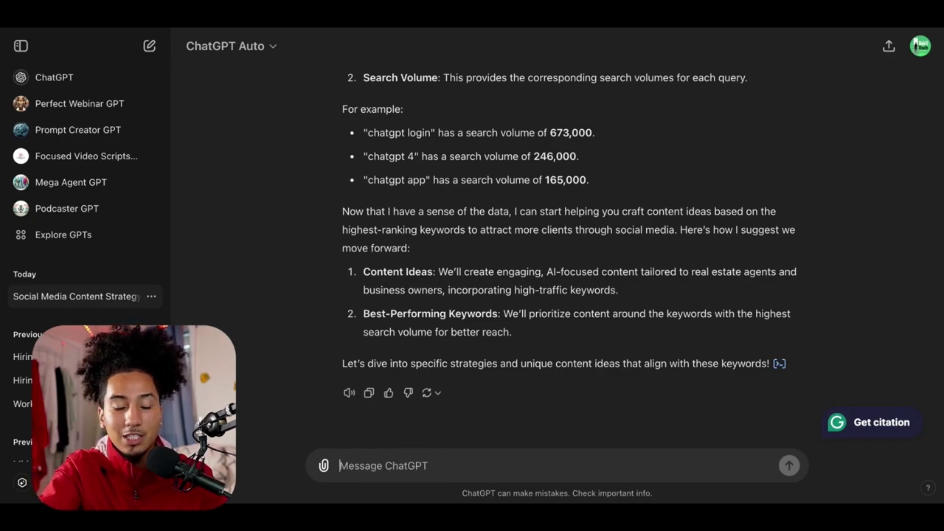
Request 3 innovative, novel video content ideas about the new ChatGPT Plus features.
type("Give me 3 ")
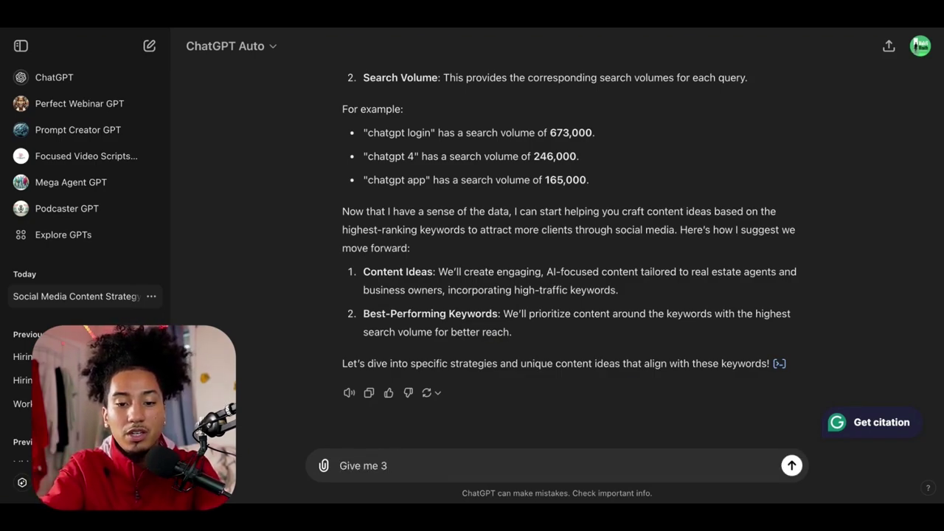
type("innovative and nove")
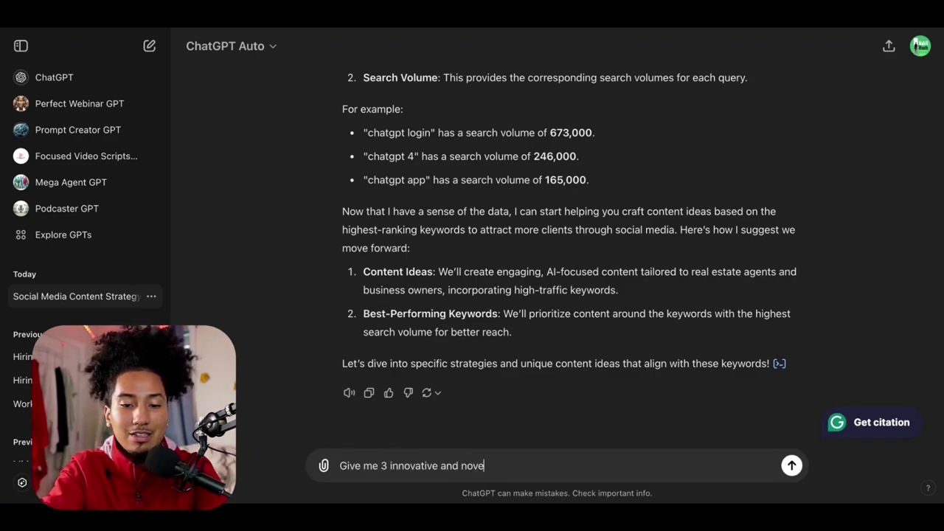
type("l")
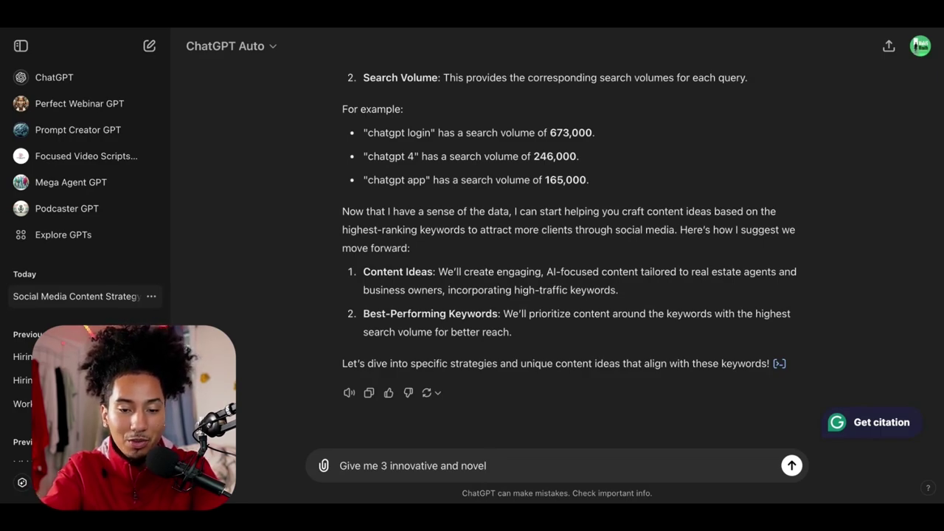
type(" con")
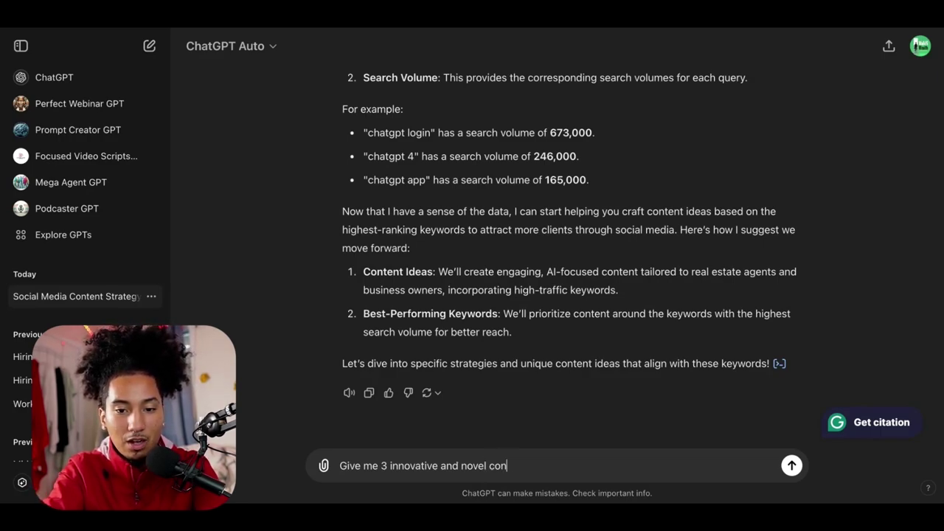
type("tent ideas for a ")
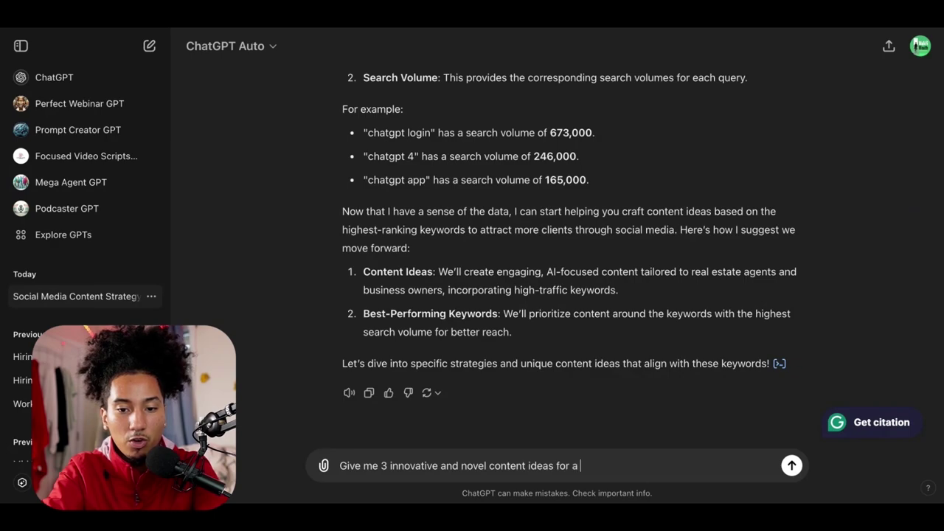
type("video about ")
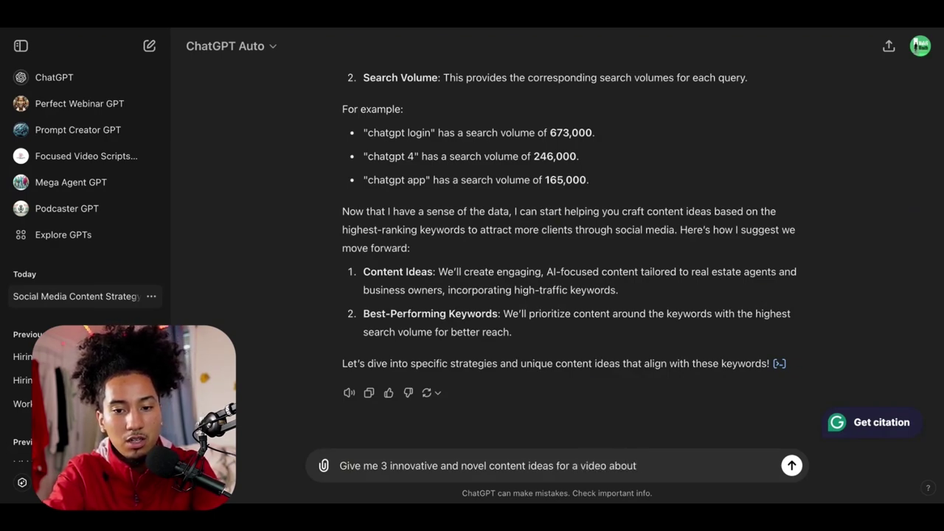
type("the ne")
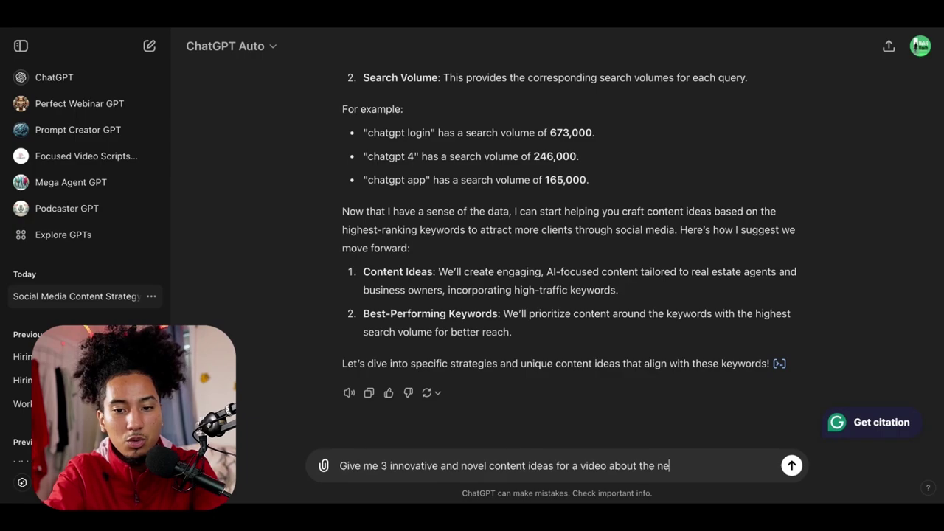
type("w feat")
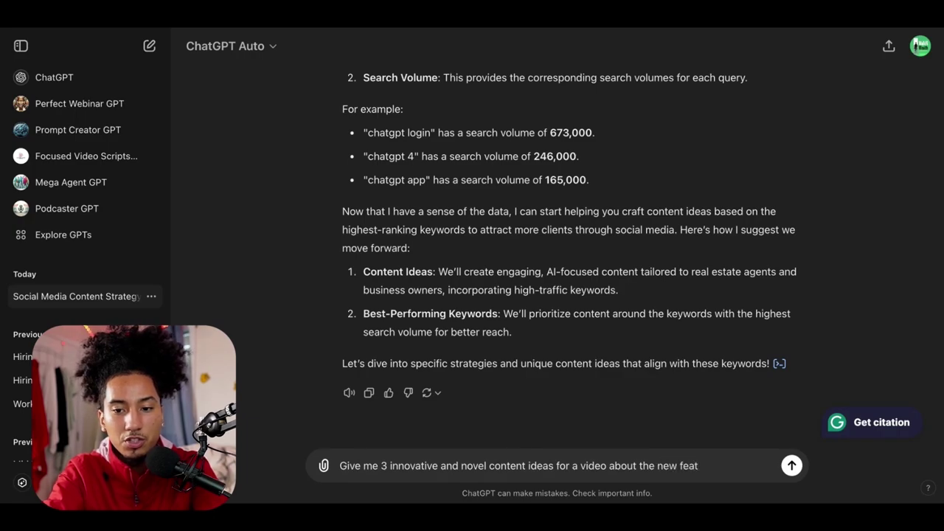
type("ures of chatgpt plus")
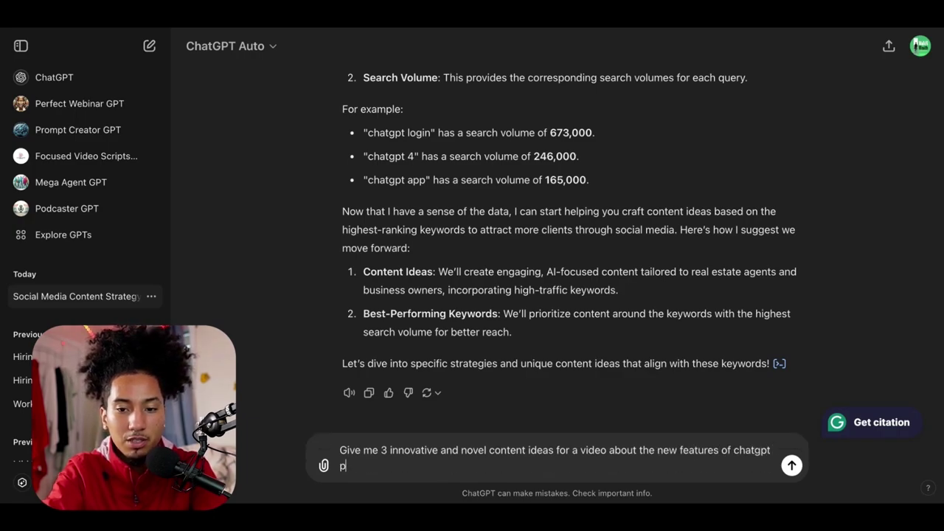
key("Return")
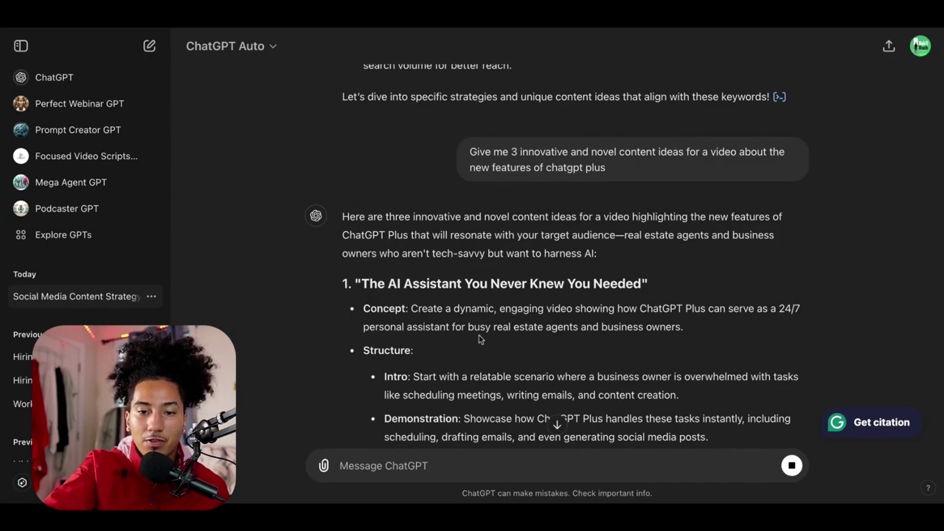
scroll(607, 329, "down", 1)
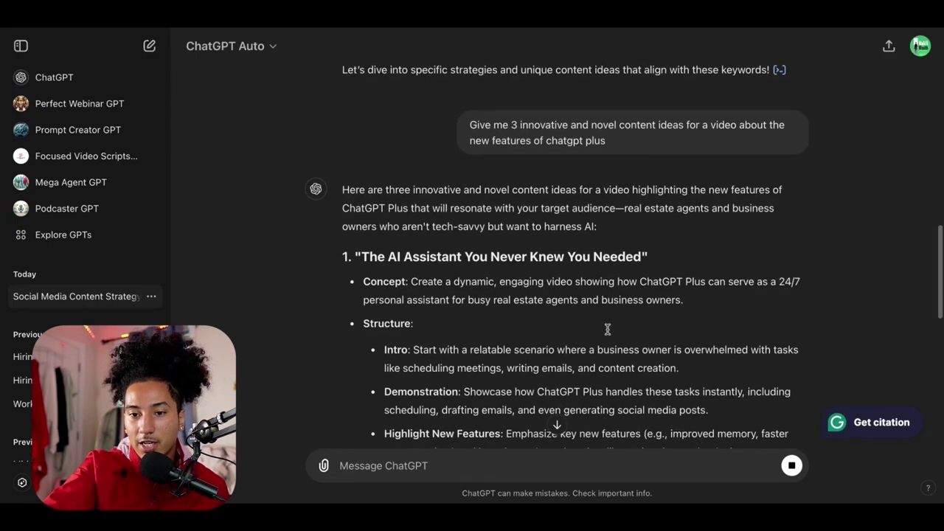
scroll(606, 329, "down", 5)
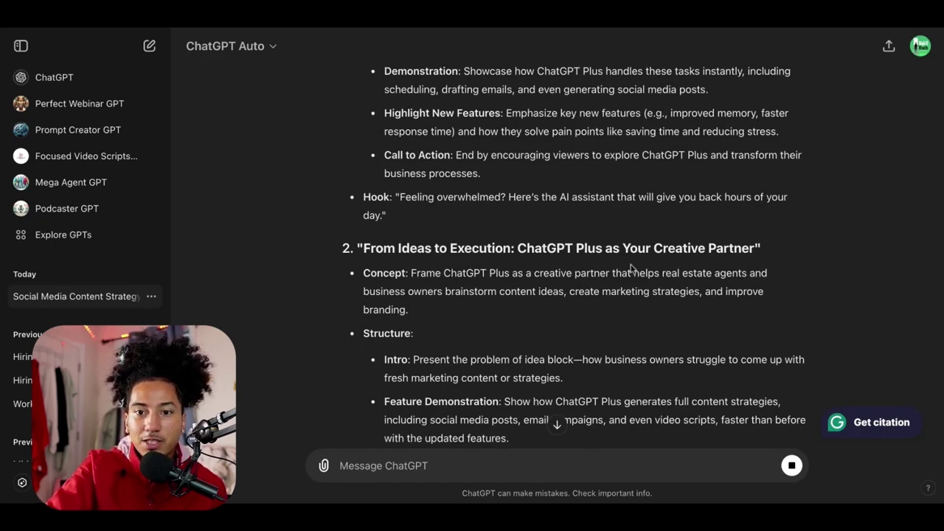
scroll(380, 313, "down", 1)
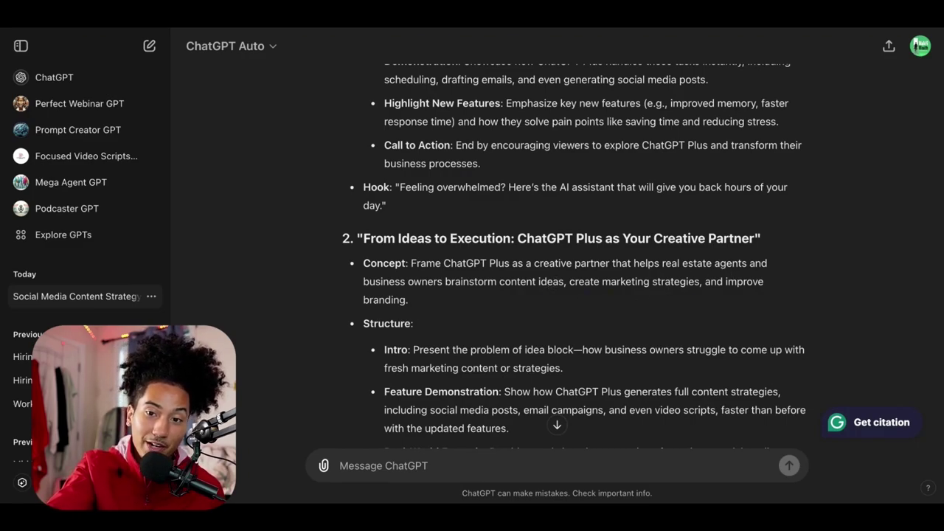
scroll(535, 308, "down", 5)
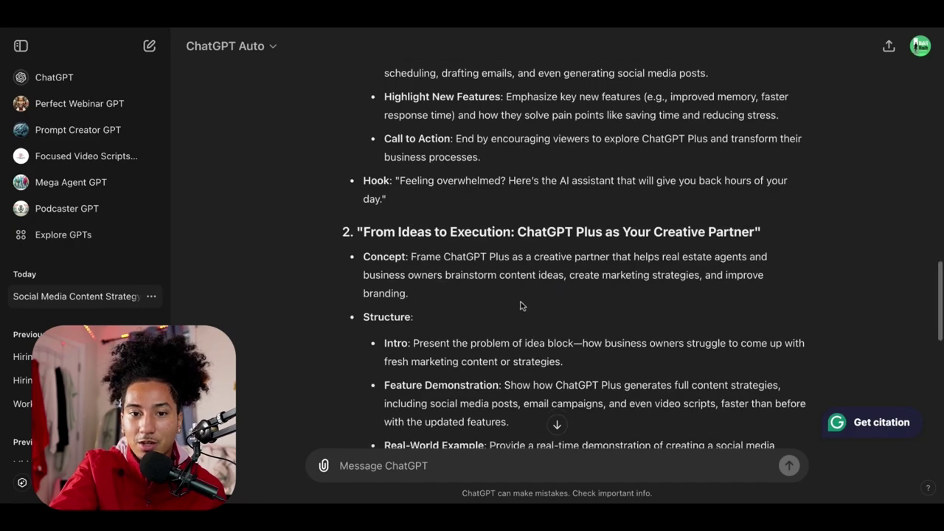
scroll(521, 306, "down", 4)
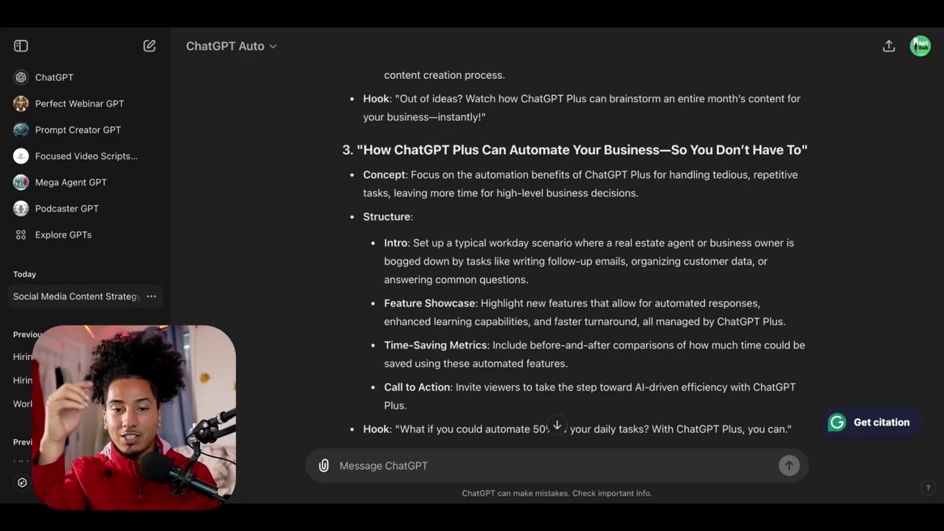
scroll(575, 256, "up", 2)
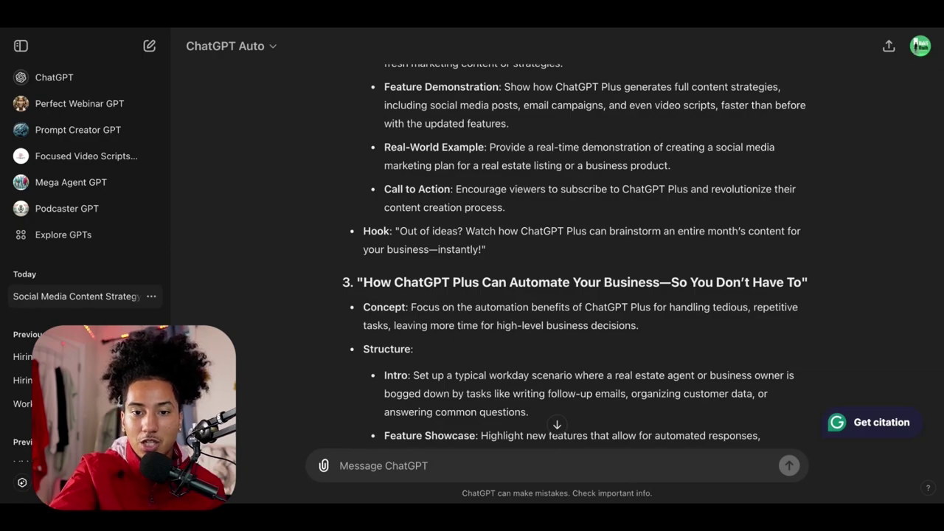
scroll(575, 256, "down", 3)
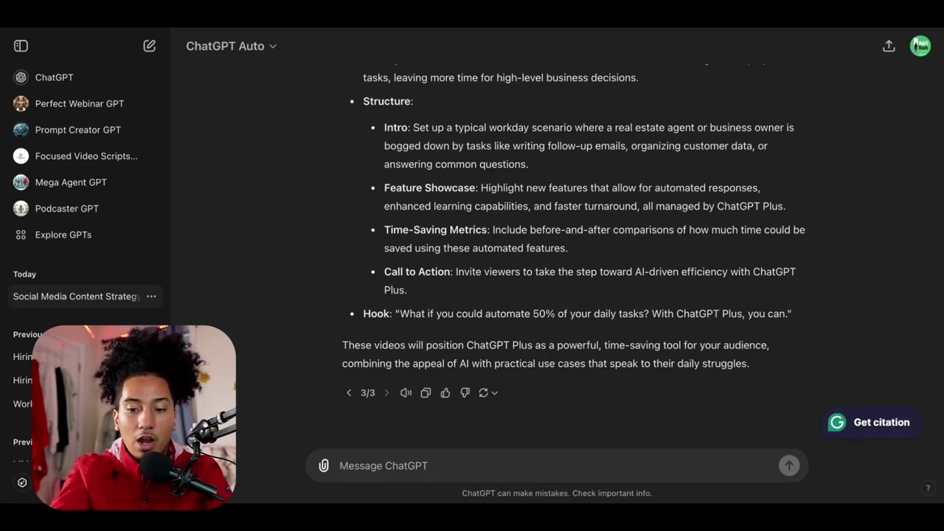
Ask how well a video on using ChatGPT for content ideas would perform, given the search volumes.
type("I want")
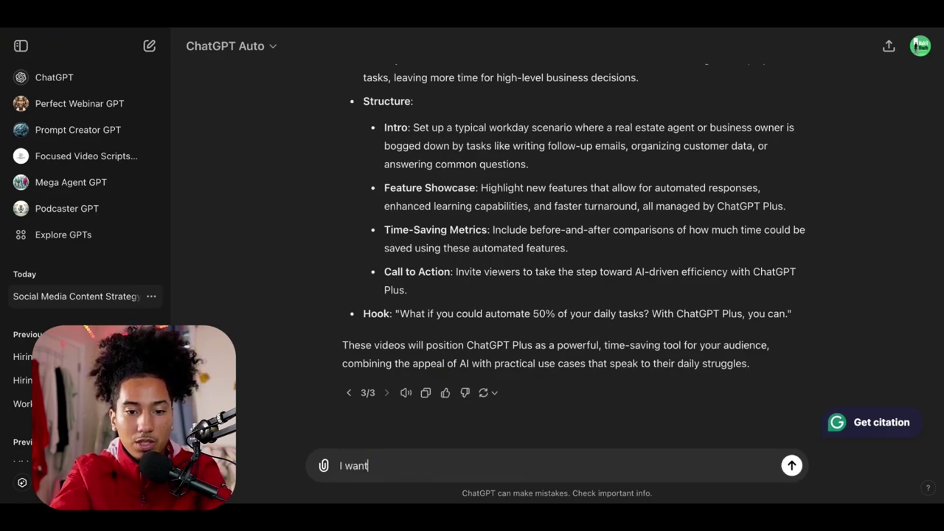
type(" to create a ")
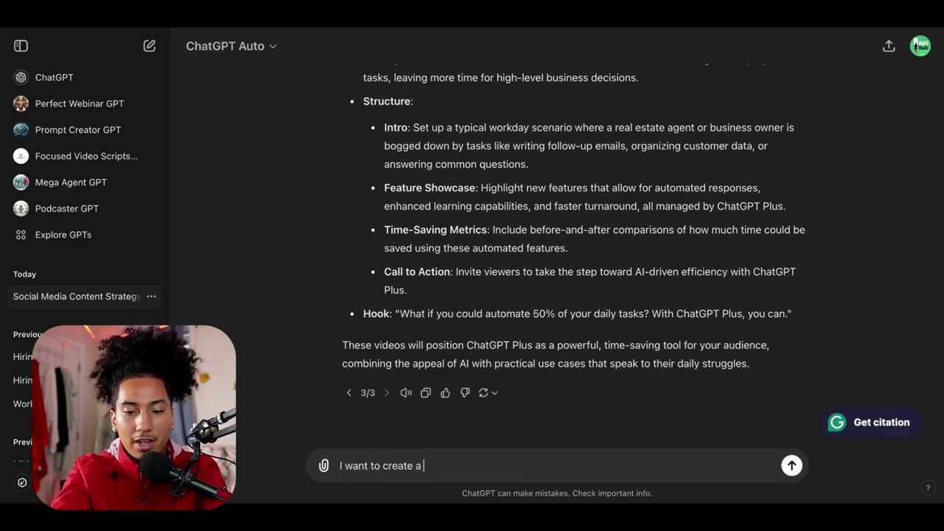
type("video on")
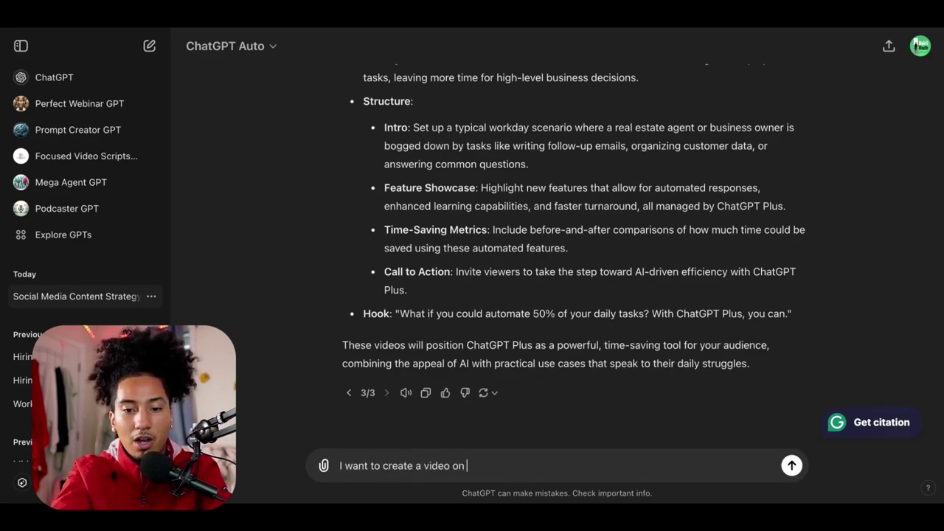
type(" how to use chat")
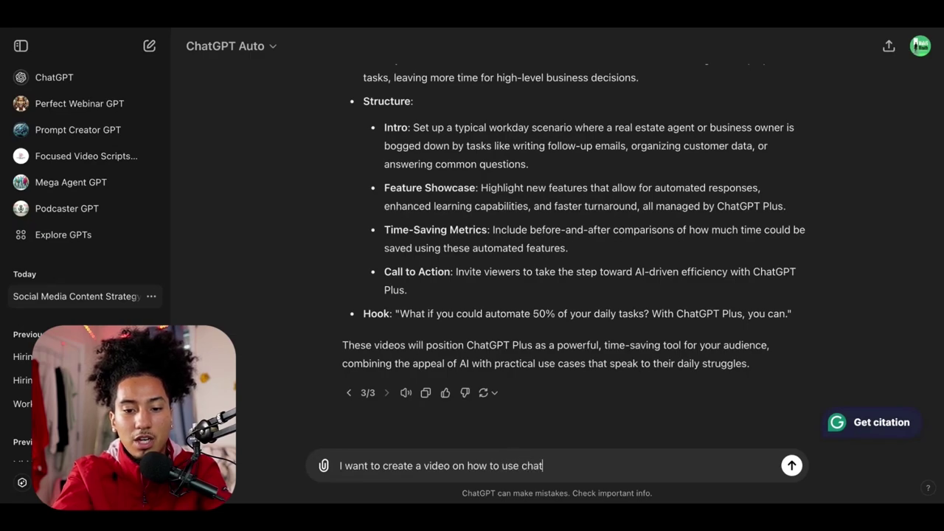
type("gpt to create")
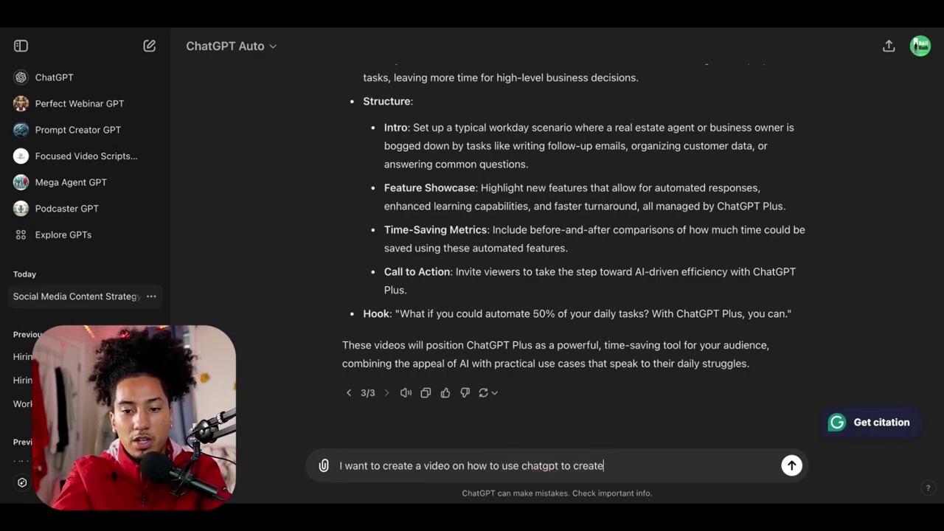
type(" content ideas. ")
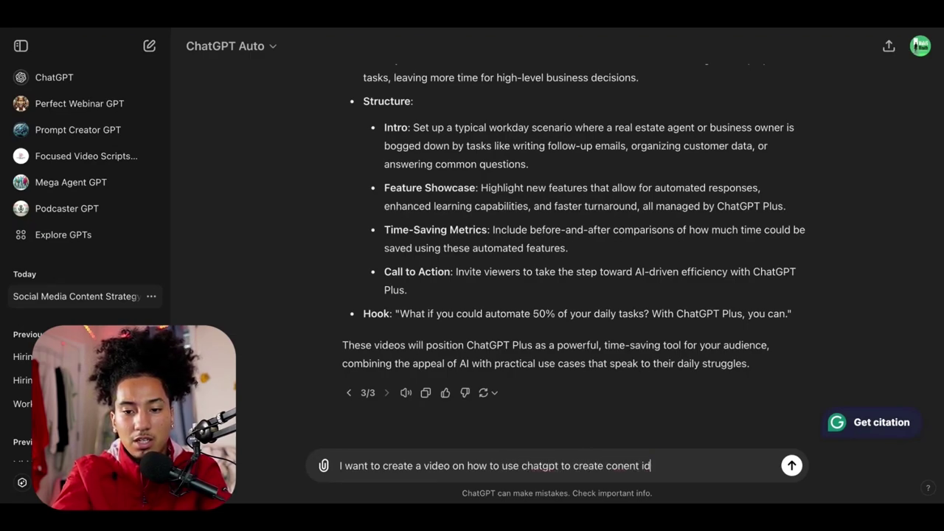
type("How well do")
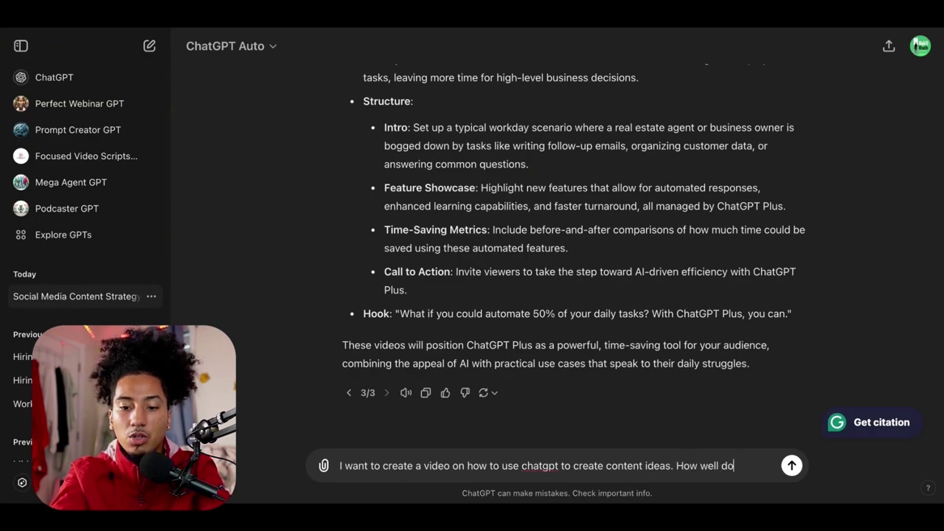
type(" you think this would perform based on the search volume")
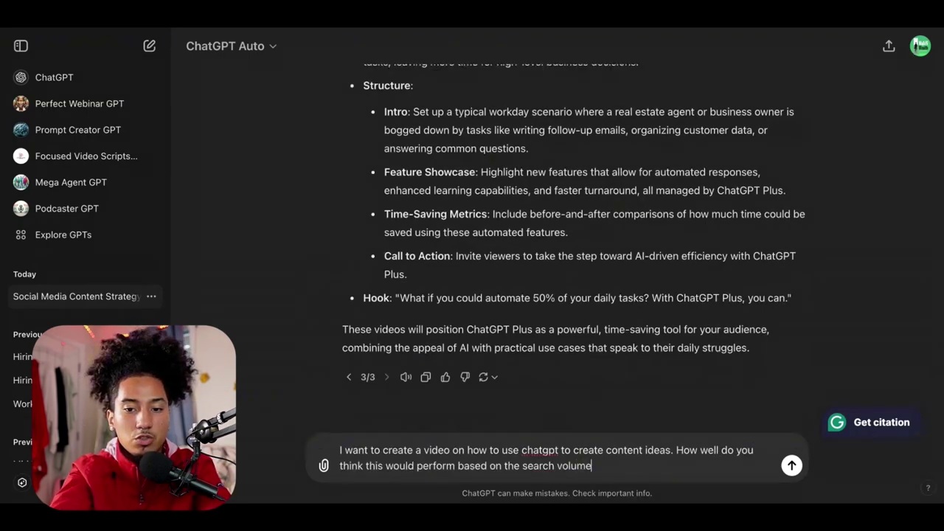
key("Return")
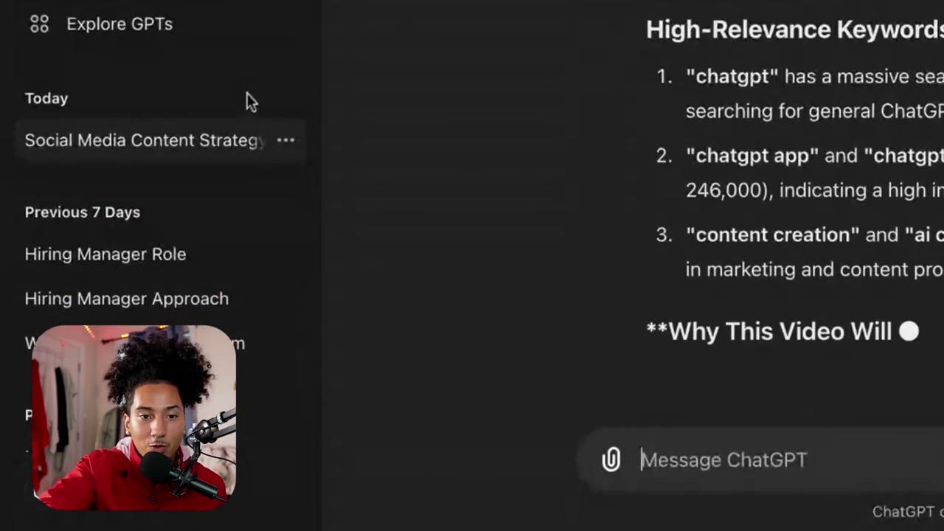
Rename today's chat in the sidebar to 'Content Idea Generator'.
left_click(286, 141)
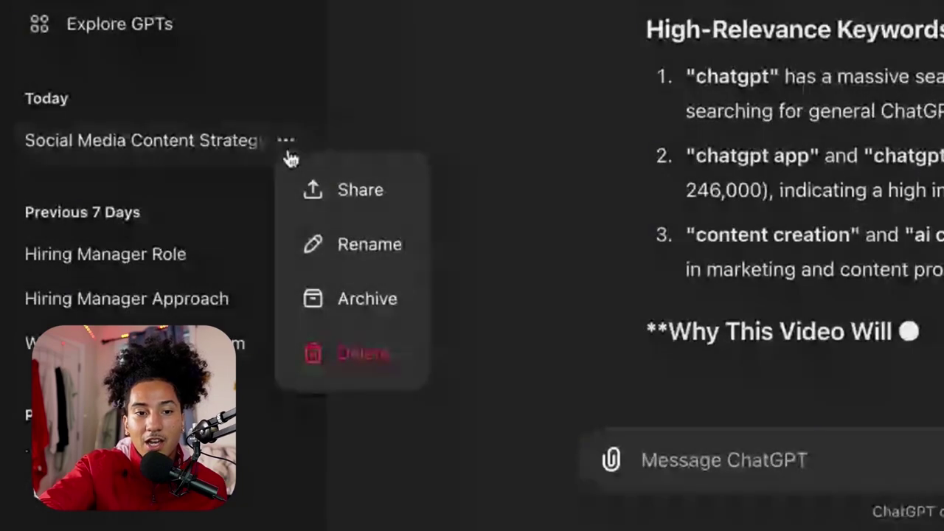
left_click(298, 231)
triple_click(185, 133)
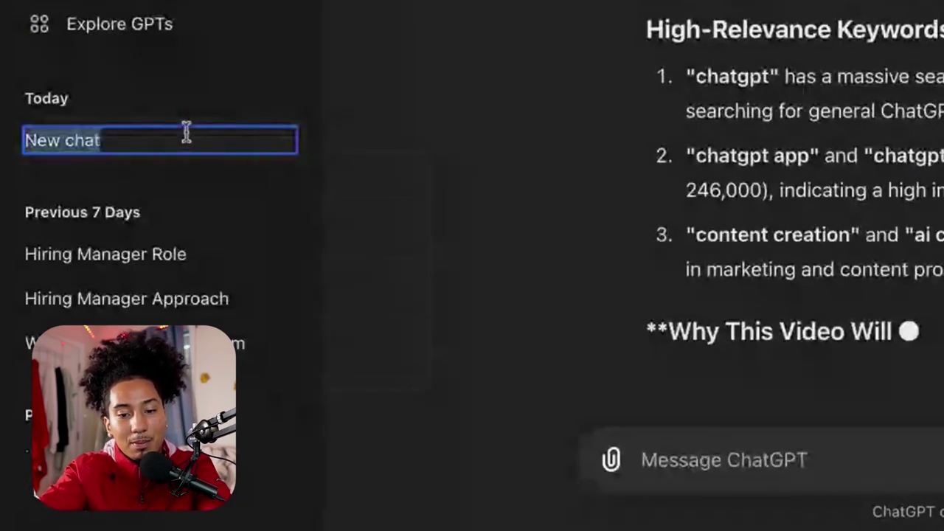
type("Content ")
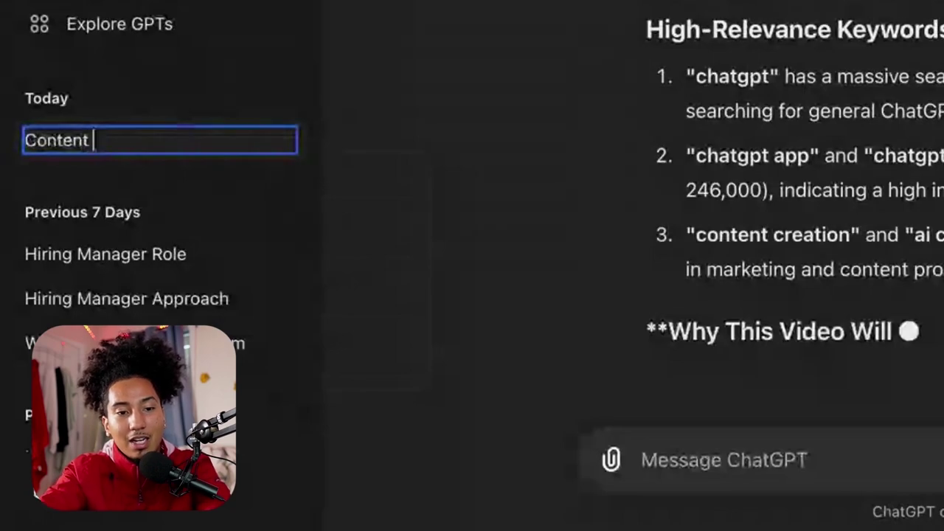
type("Idea Generator")
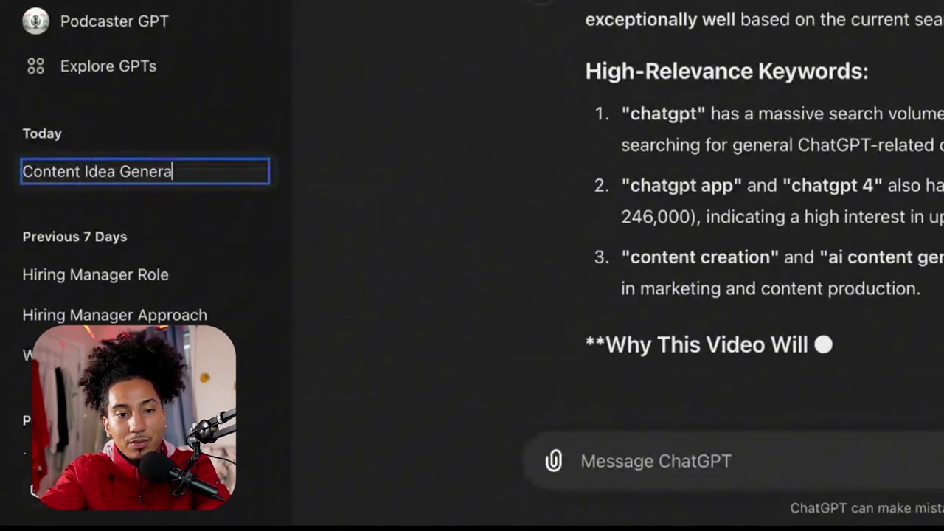